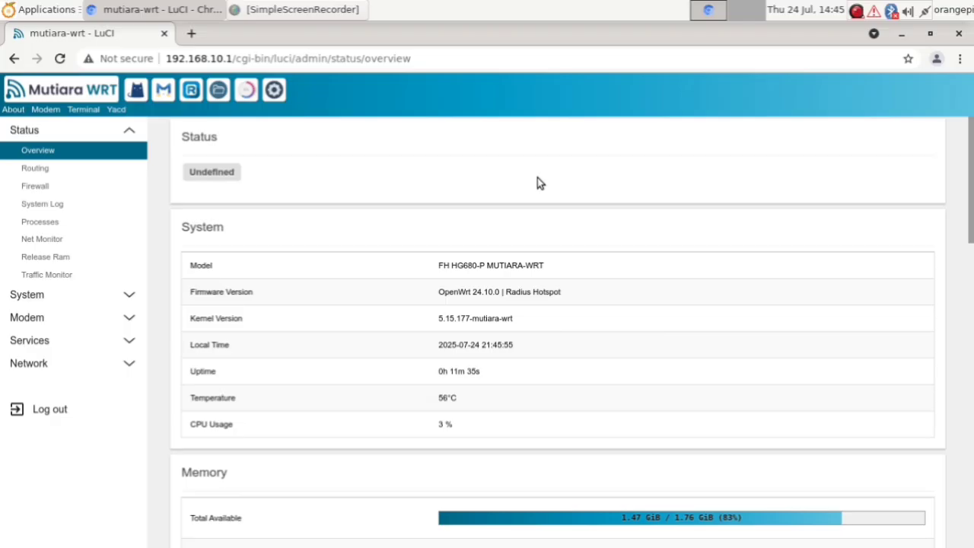
Step: Check the desktop's list of available wired and Wi-Fi connections
click(925, 15)
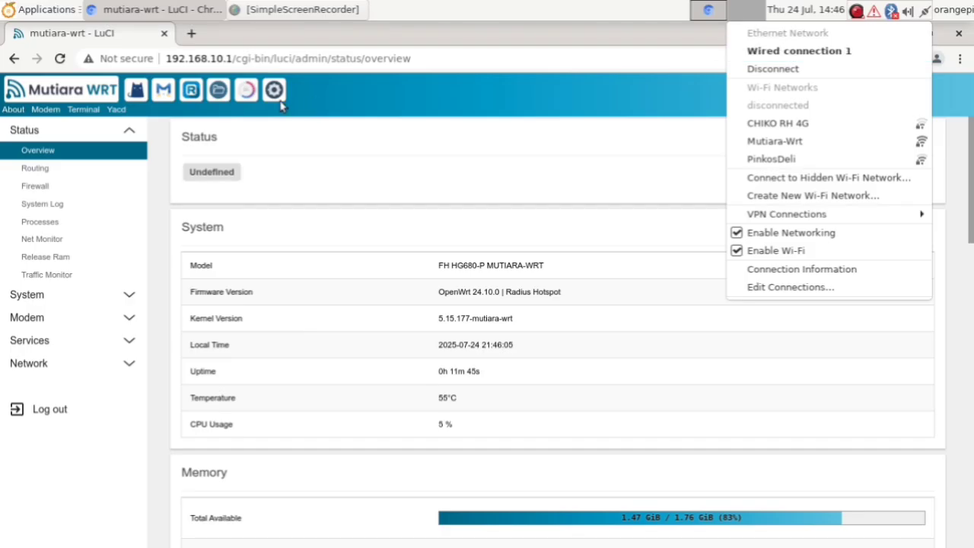
click(96, 366)
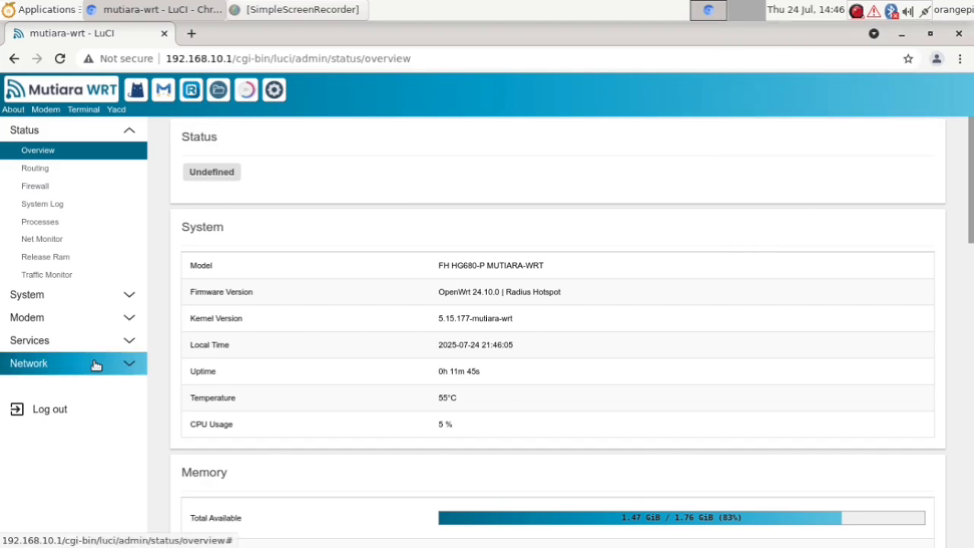
Step: Restart the Internet Detector service in the router's network settings
click(96, 363)
click(82, 355)
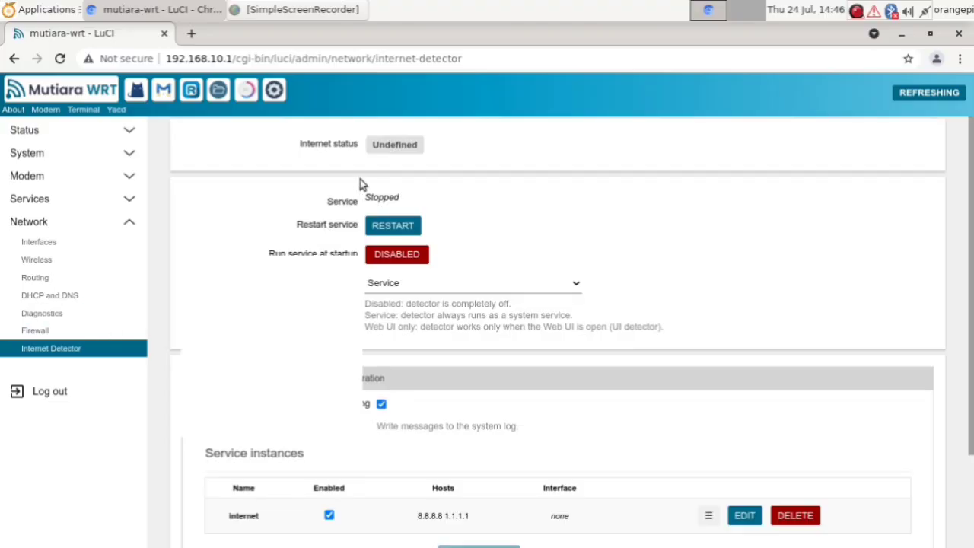
click(398, 225)
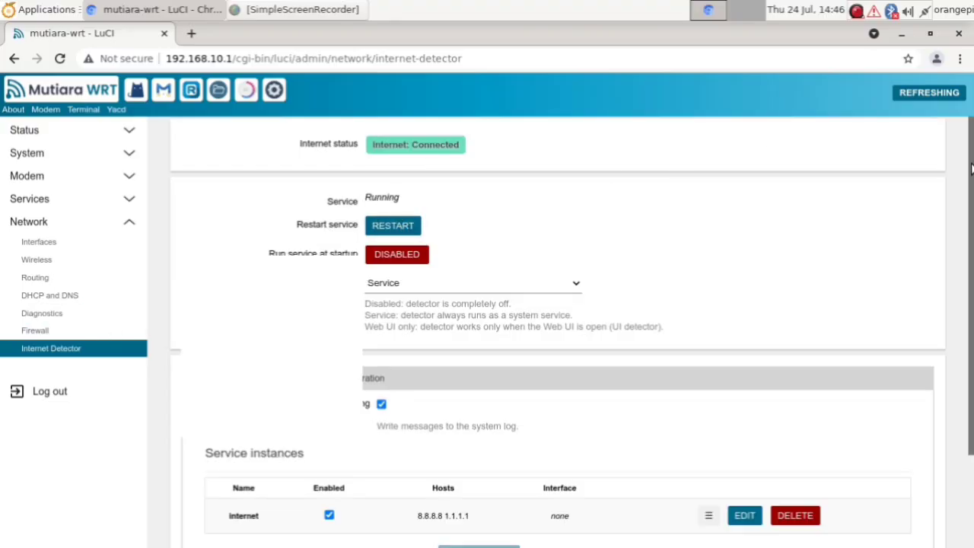
scroll(570, 331, down, 3)
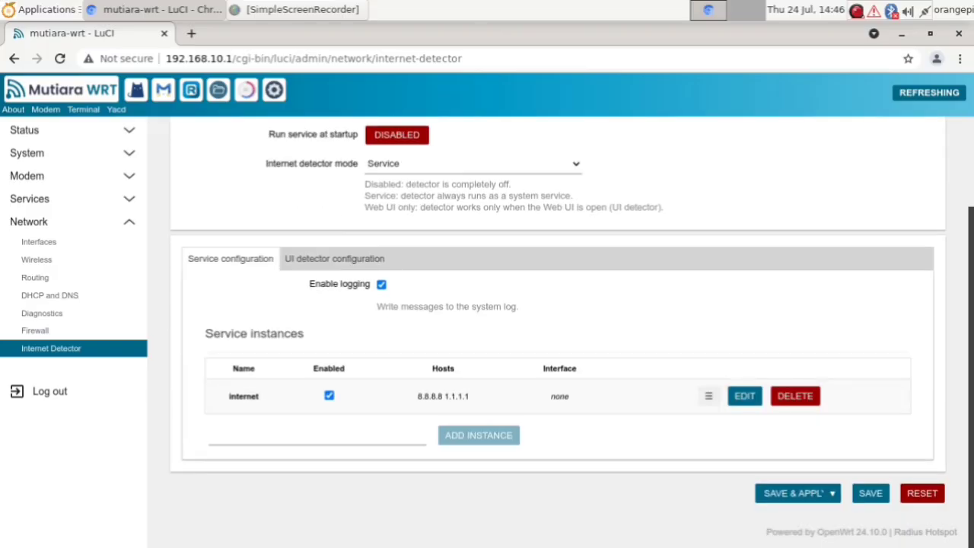
Step: Review the network interfaces and device list, and examine the br-lan bridge's general options without changing them
click(105, 248)
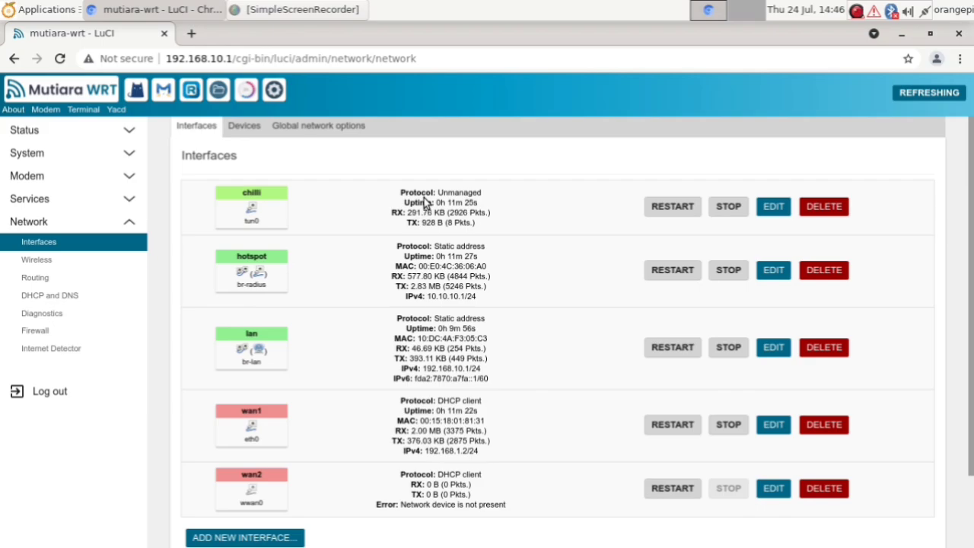
click(241, 133)
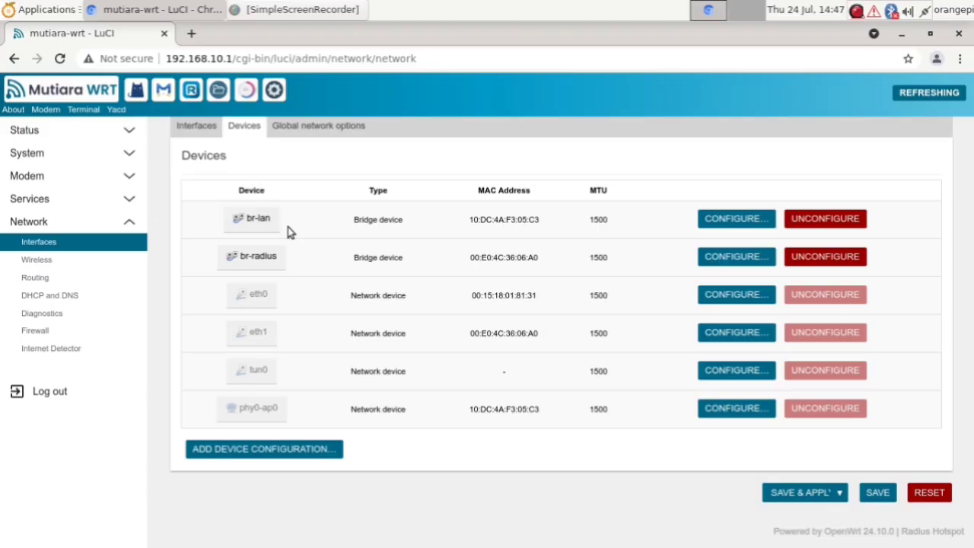
click(706, 223)
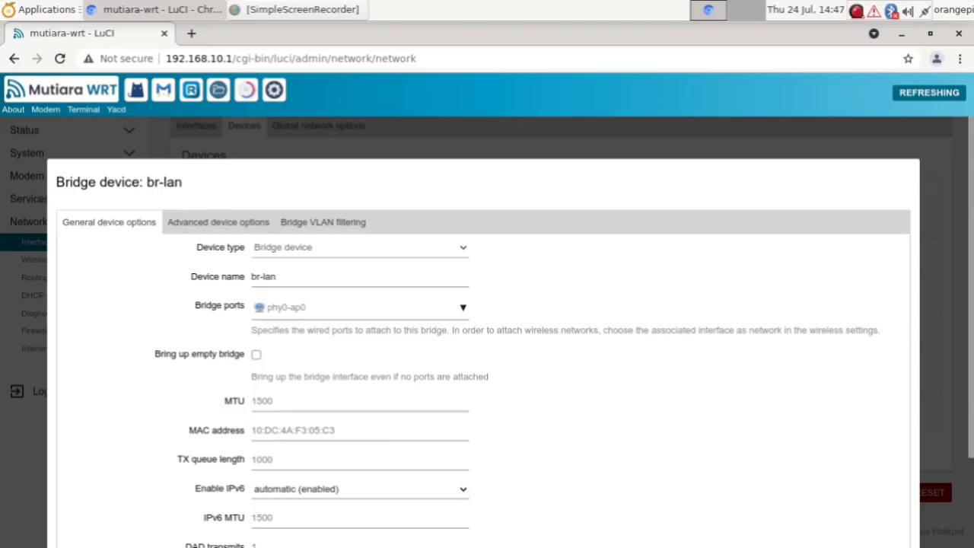
scroll(333, 433, down, 3)
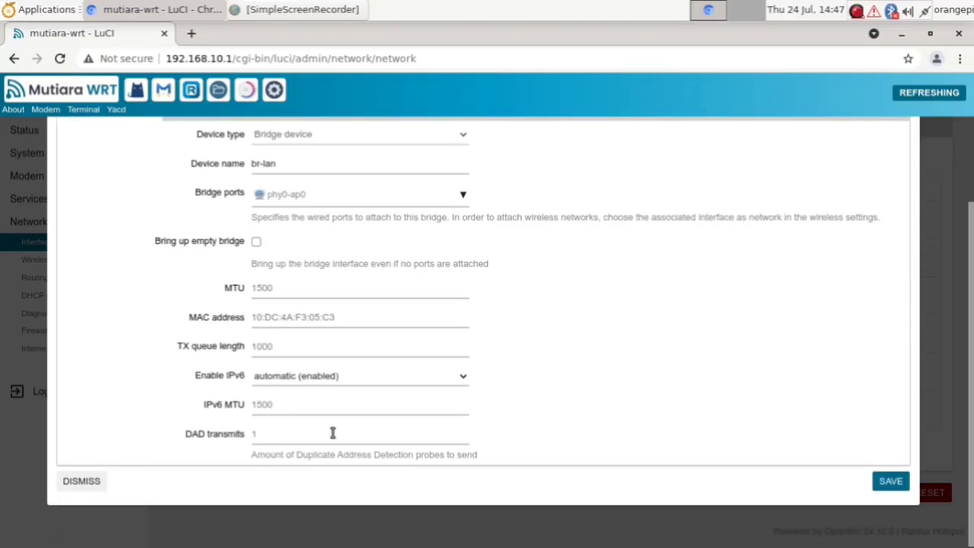
click(103, 480)
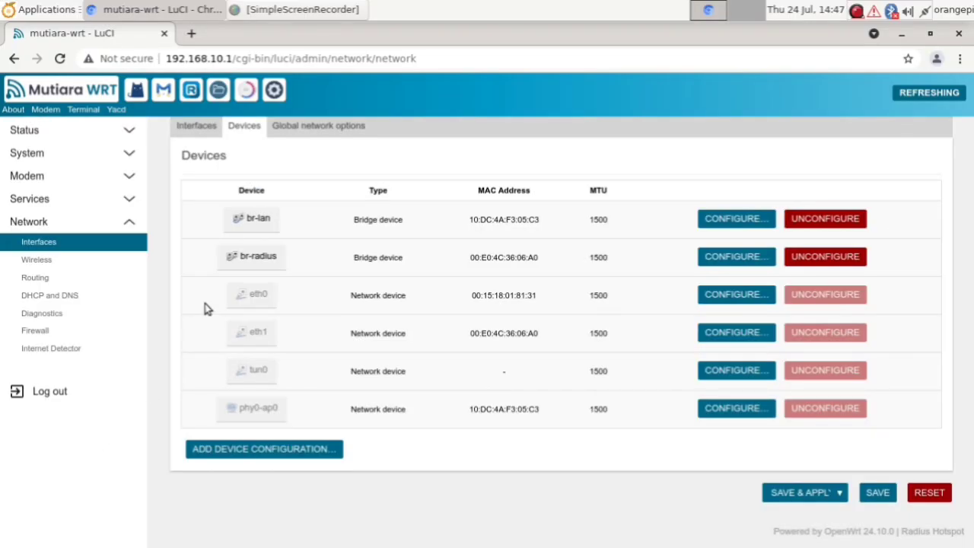
Step: Examine the br-radius bridge's general options and the choices for its bridge ports, leaving the configuration without saving
click(723, 262)
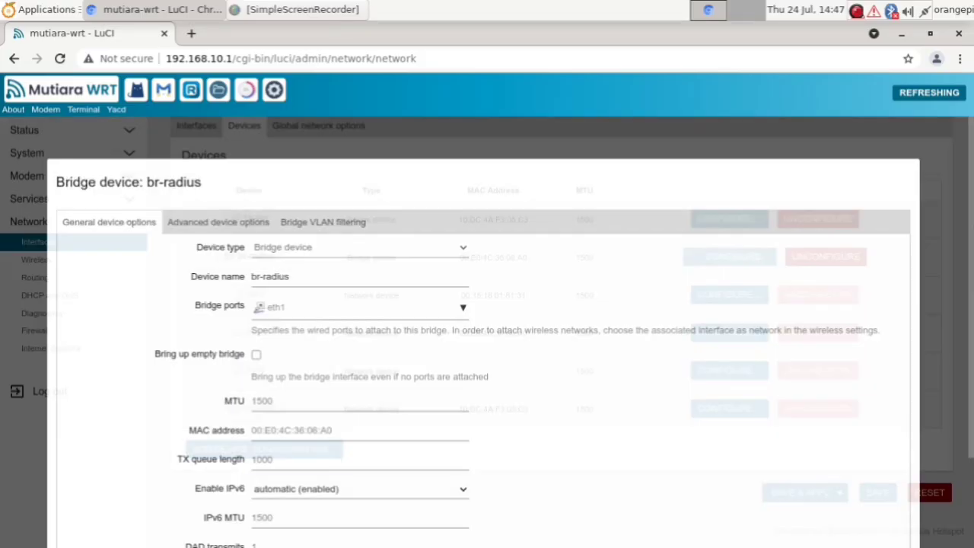
scroll(619, 244, down, 3)
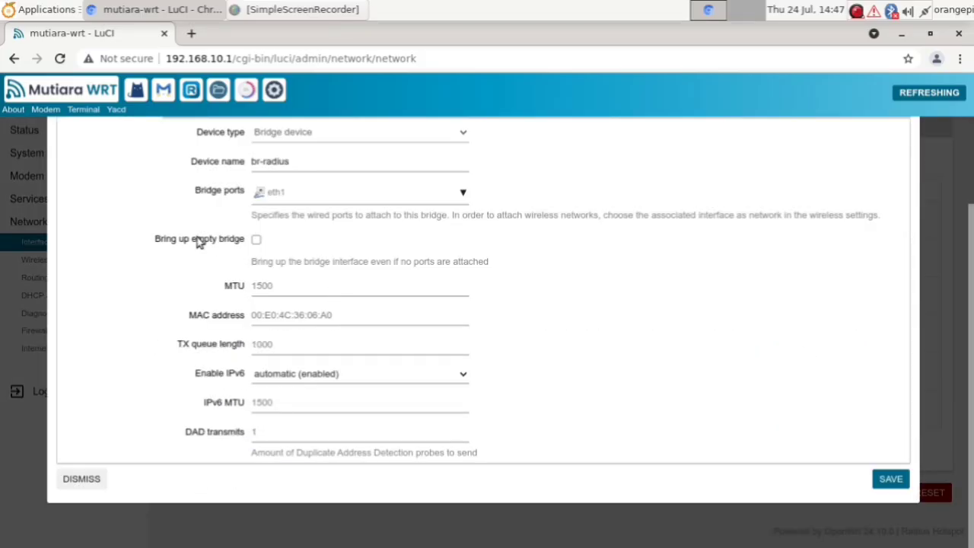
click(96, 472)
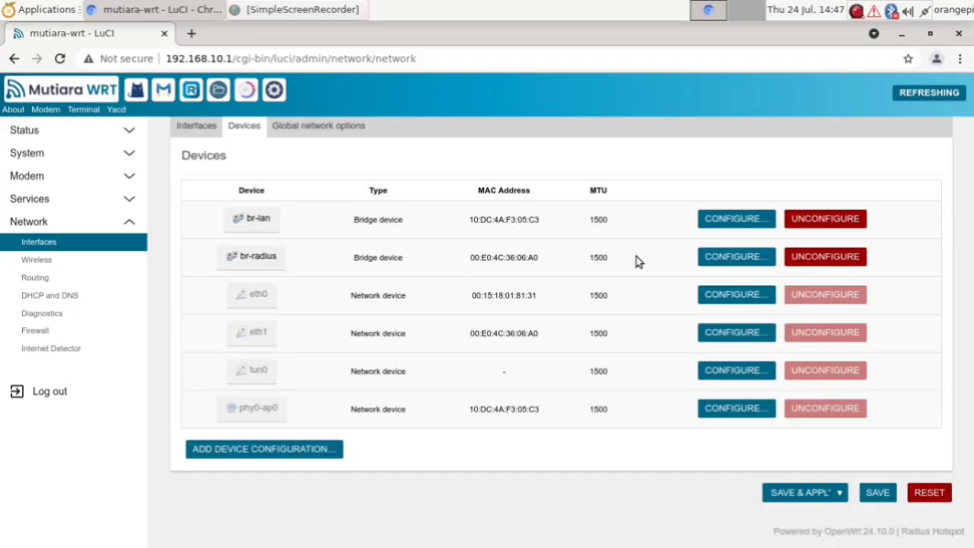
click(718, 260)
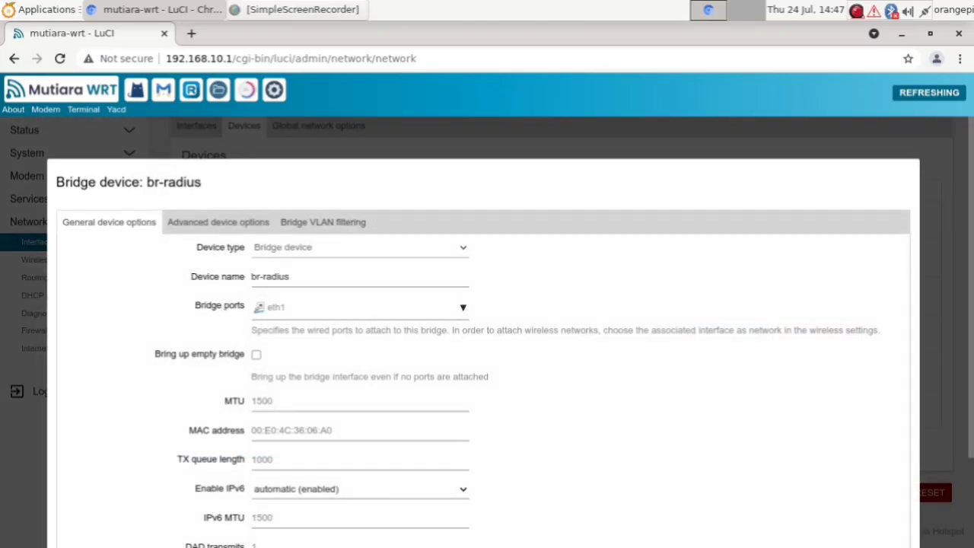
scroll(757, 312, down, 2)
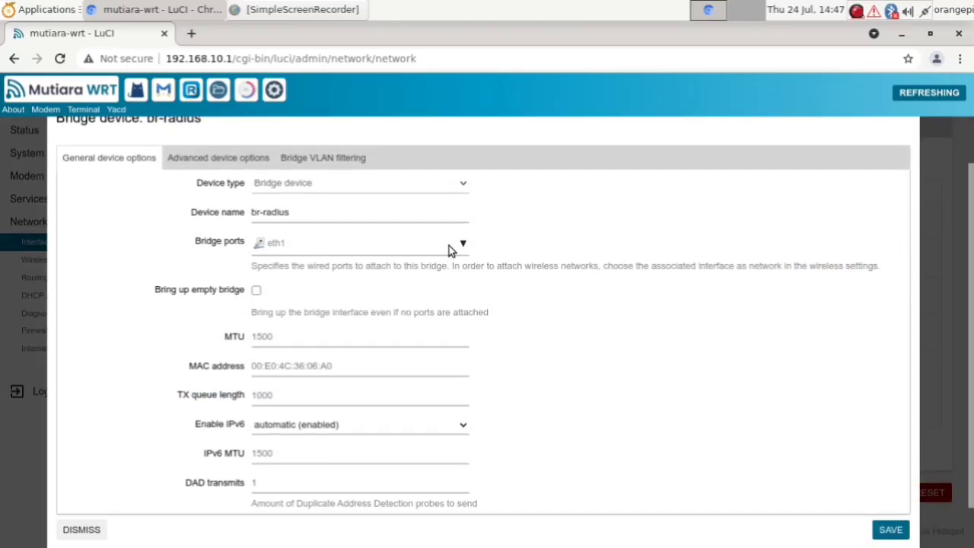
click(449, 245)
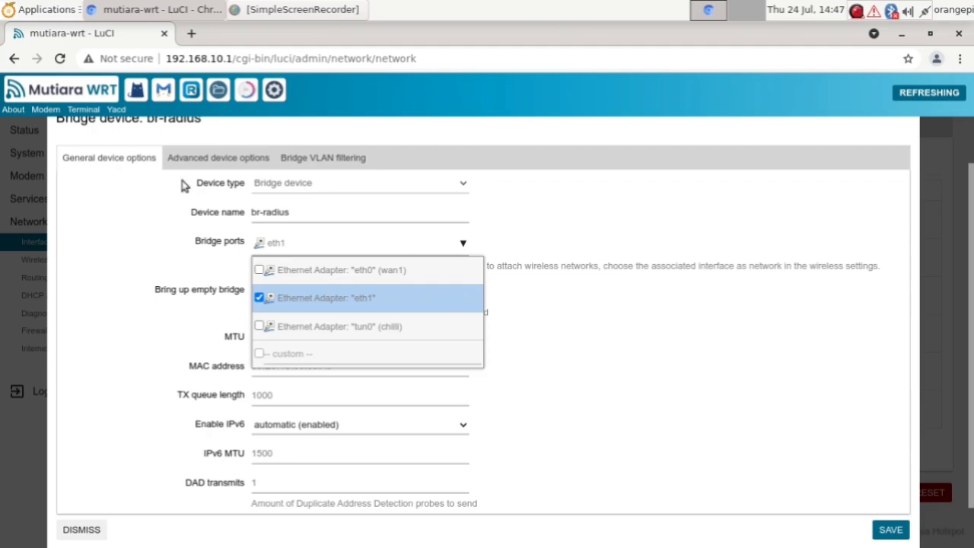
click(86, 530)
click(86, 530)
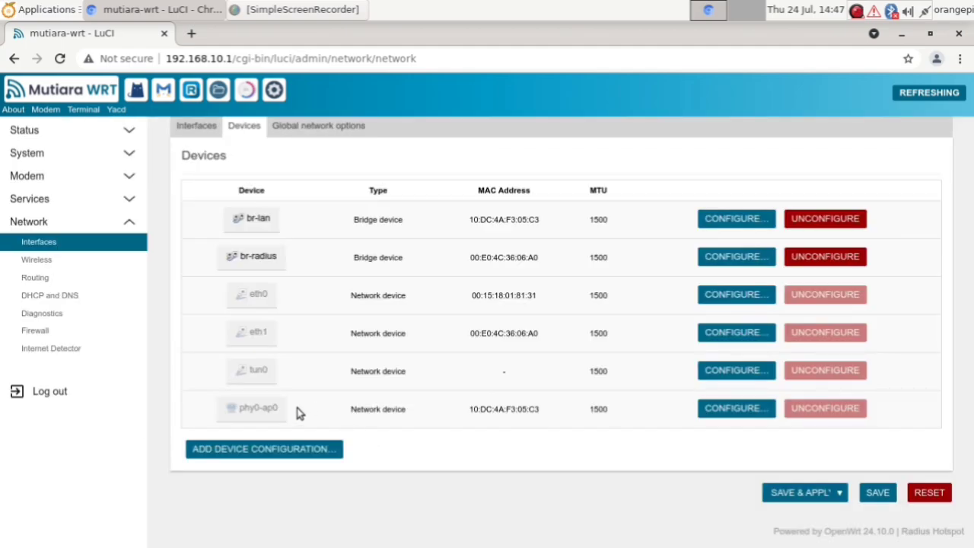
Step: Replace eth1 with the custom interface phy0-ap0 as the br-radius bridge port and save the device settings
triple_click(258, 410)
click(754, 263)
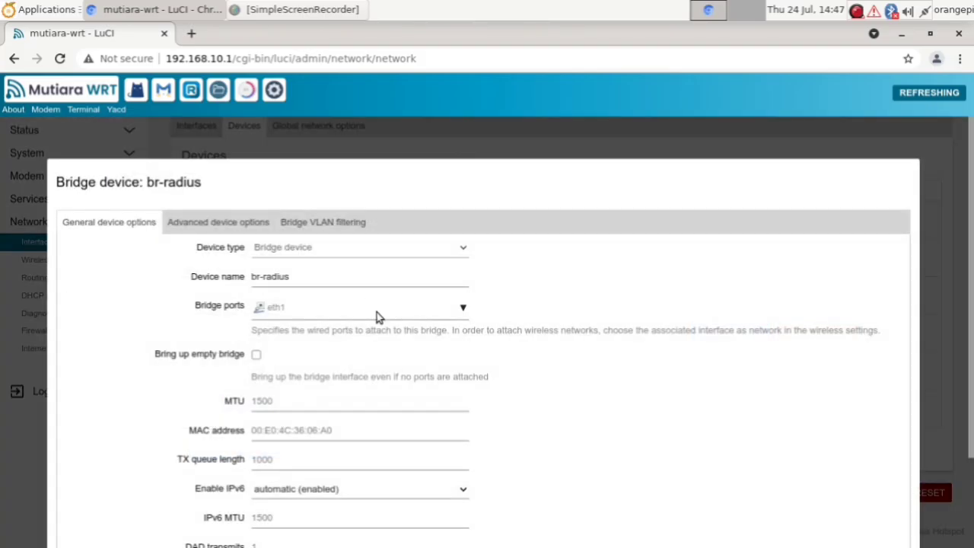
click(377, 312)
click(261, 363)
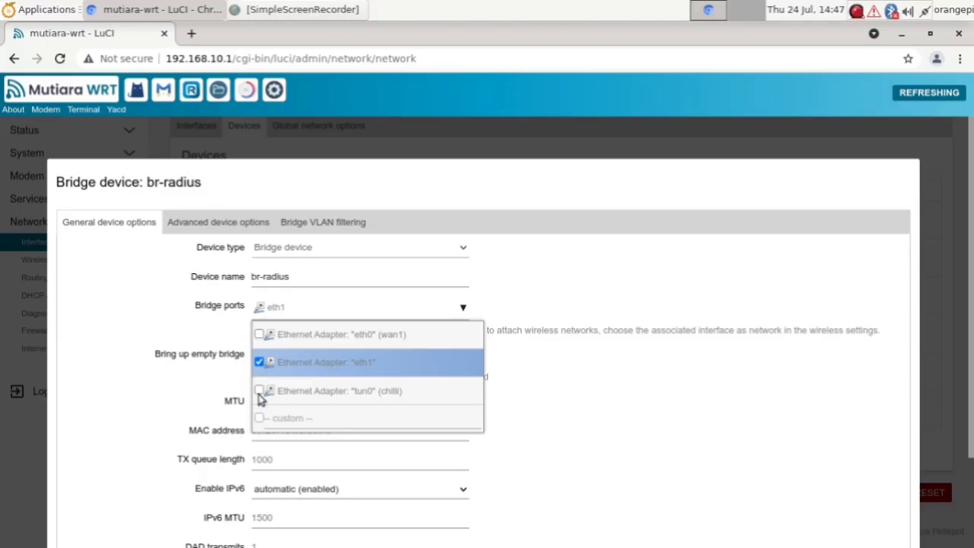
click(261, 417)
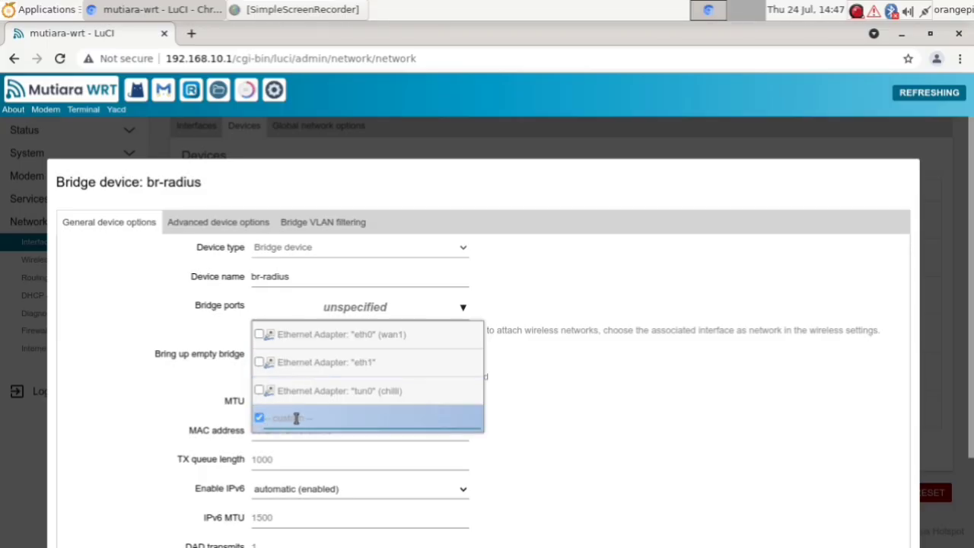
text(phy0-ap0)
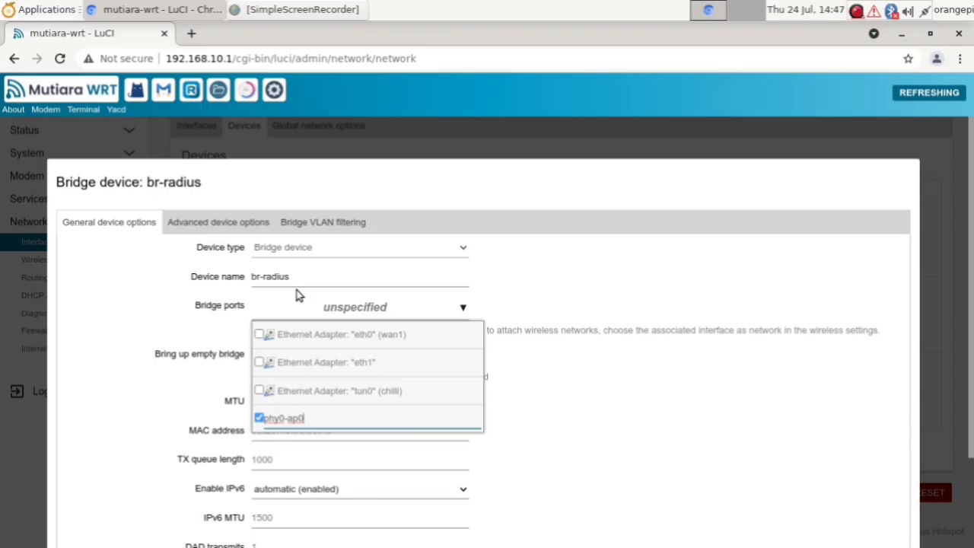
key(Return)
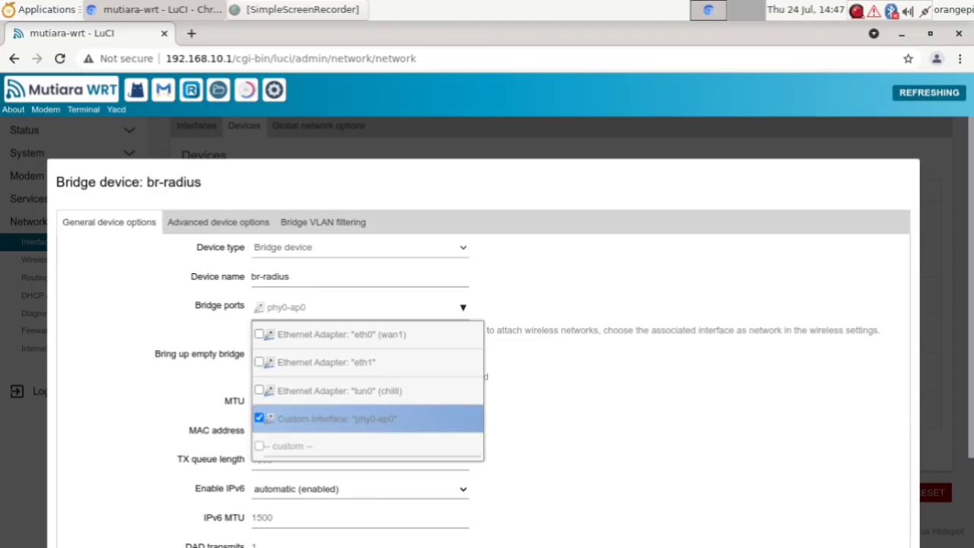
scroll(487, 335, down, 1)
scroll(487, 335, down, 1)
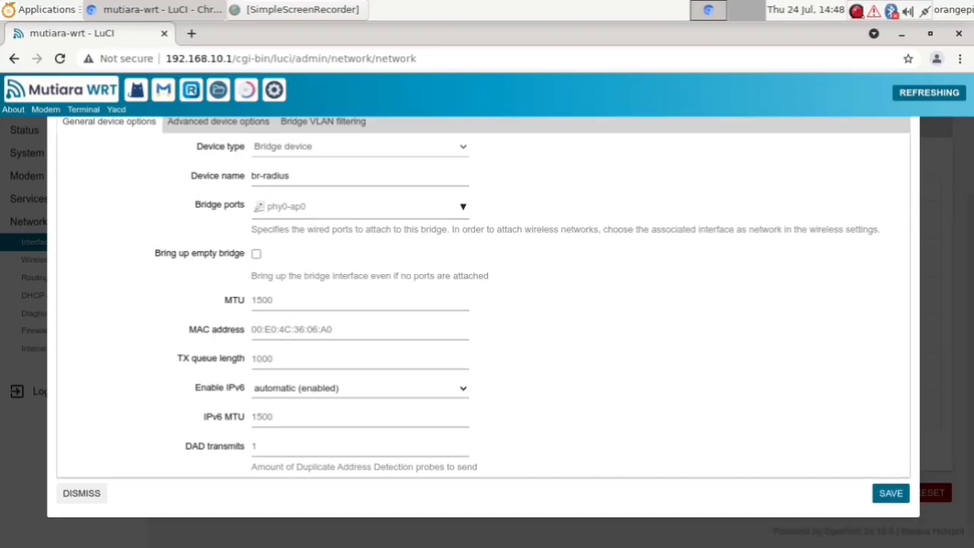
click(892, 479)
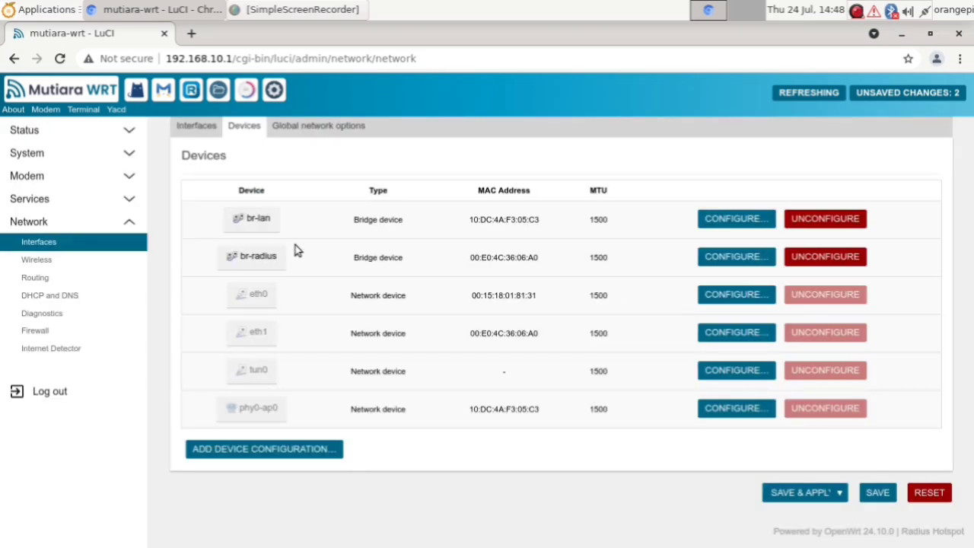
Step: Set the br-lan bridge port to eth1 instead of the Mutiara-Wrt wireless network and save the device settings
click(722, 227)
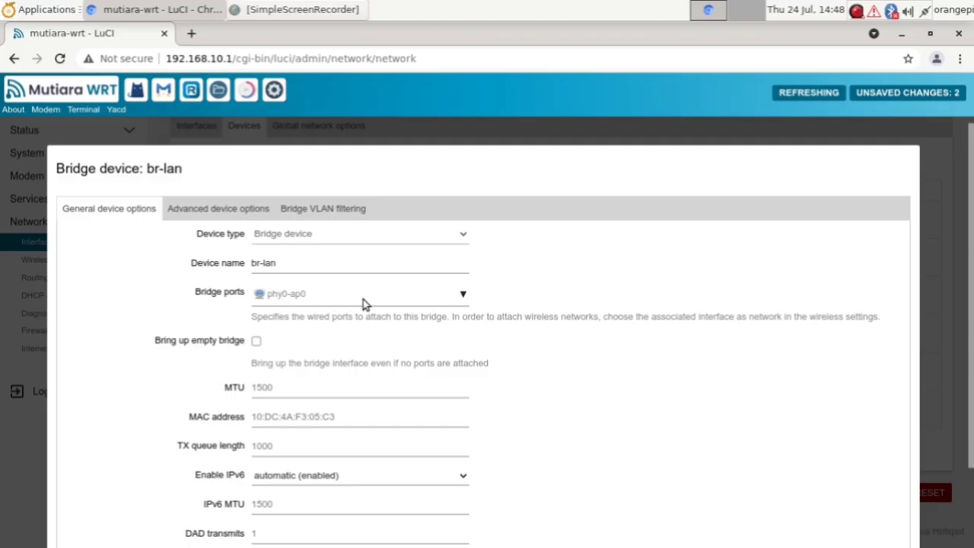
click(421, 299)
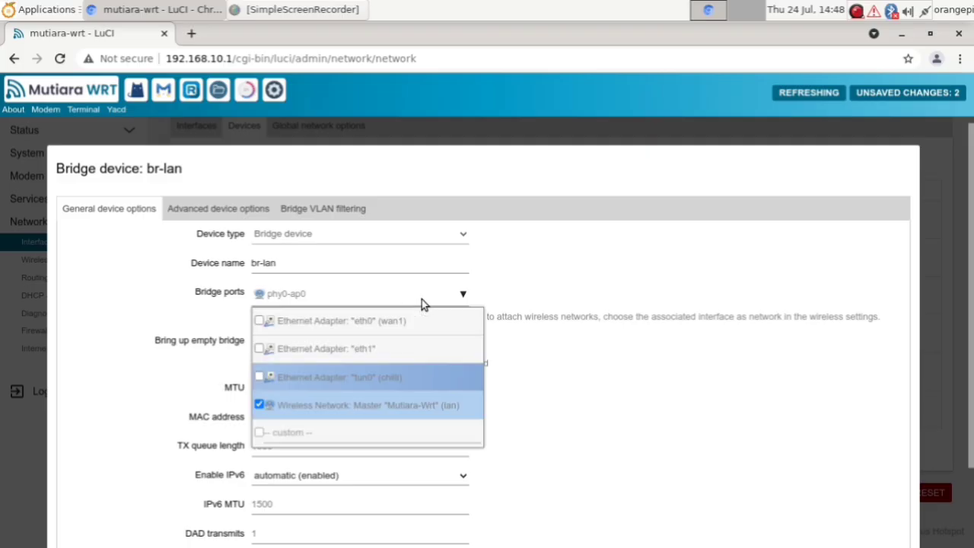
click(261, 350)
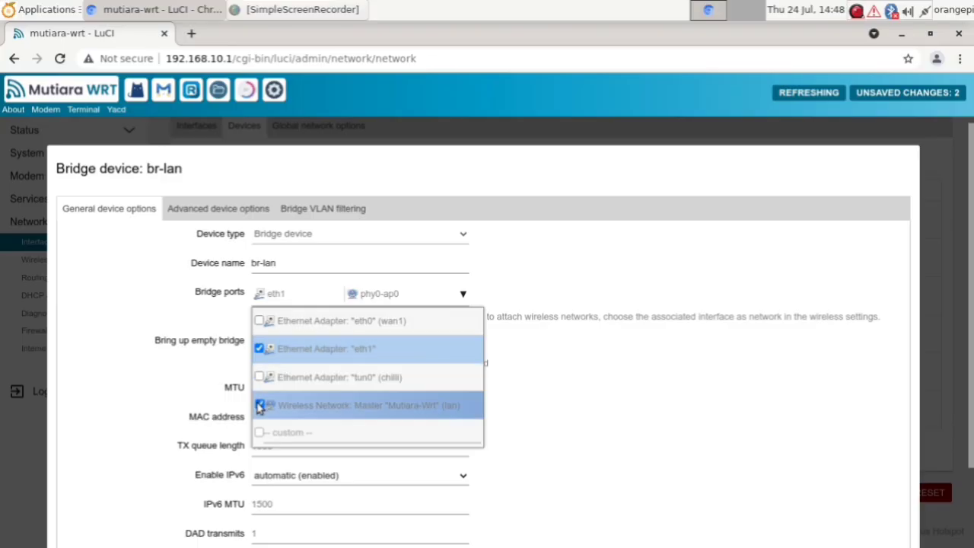
click(260, 407)
scroll(778, 374, down, 1)
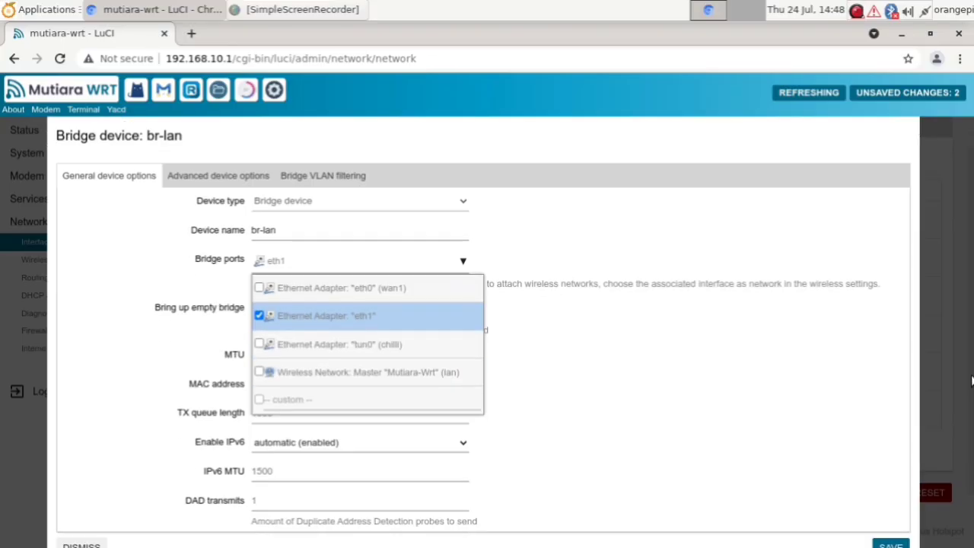
click(778, 373)
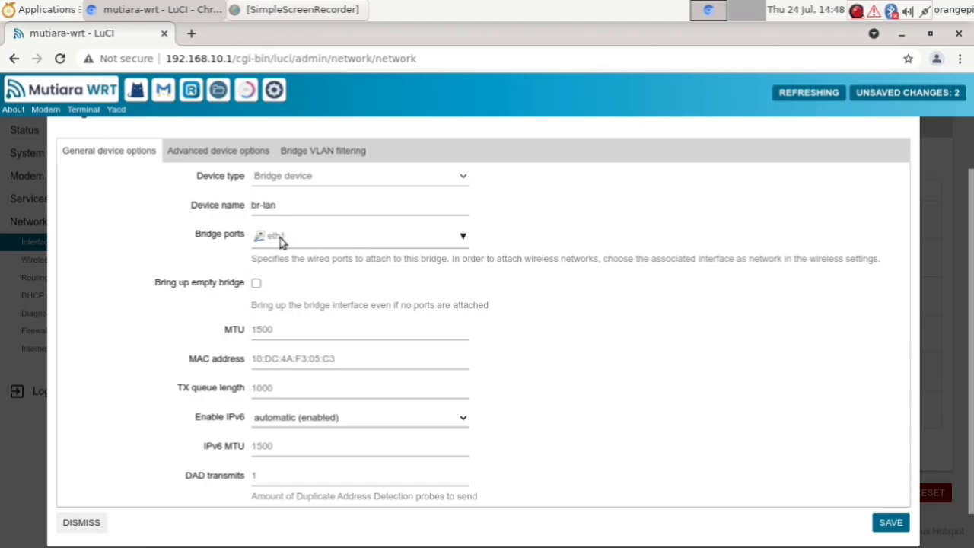
click(882, 521)
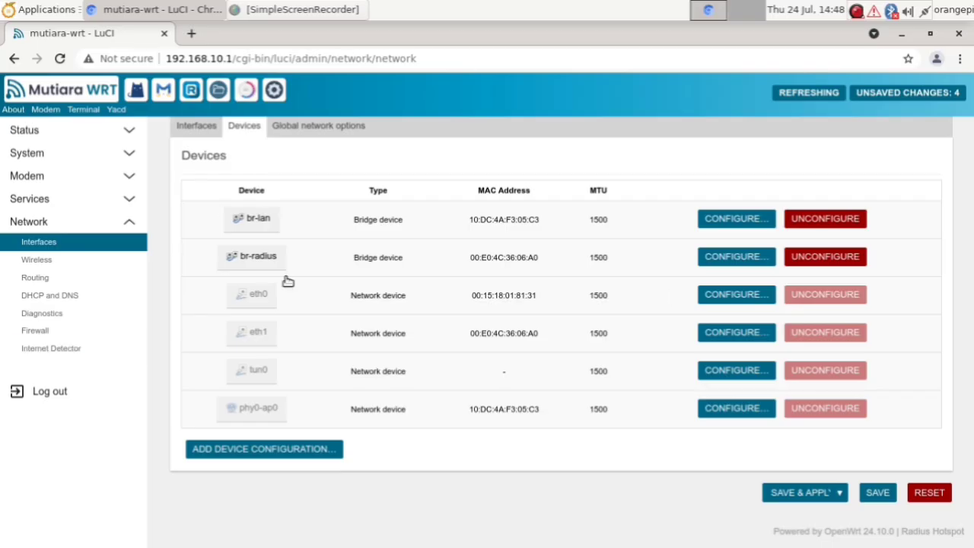
Step: Assign the Mutiara-Wrt access point (phy0-ap0) to the hotspot network instead of lan in its wireless interface configuration
click(67, 261)
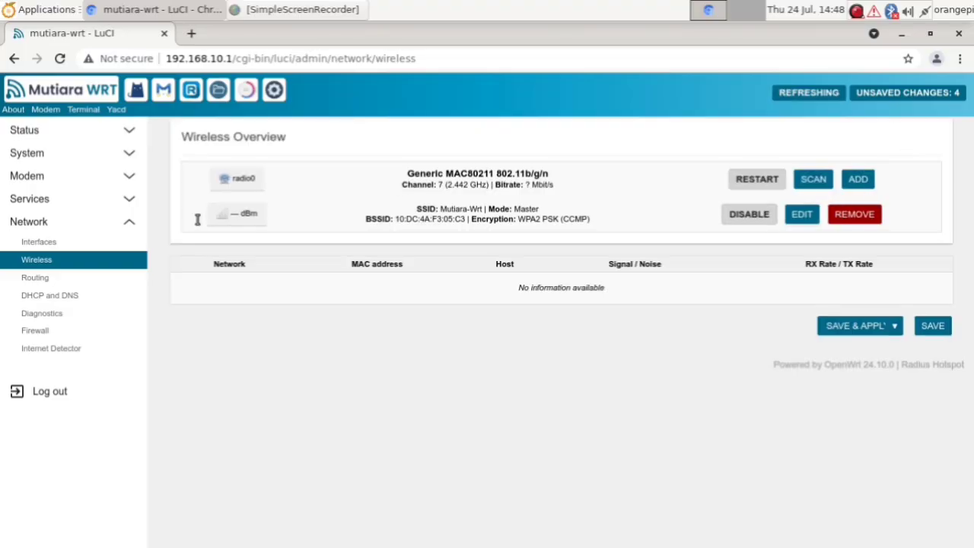
click(802, 216)
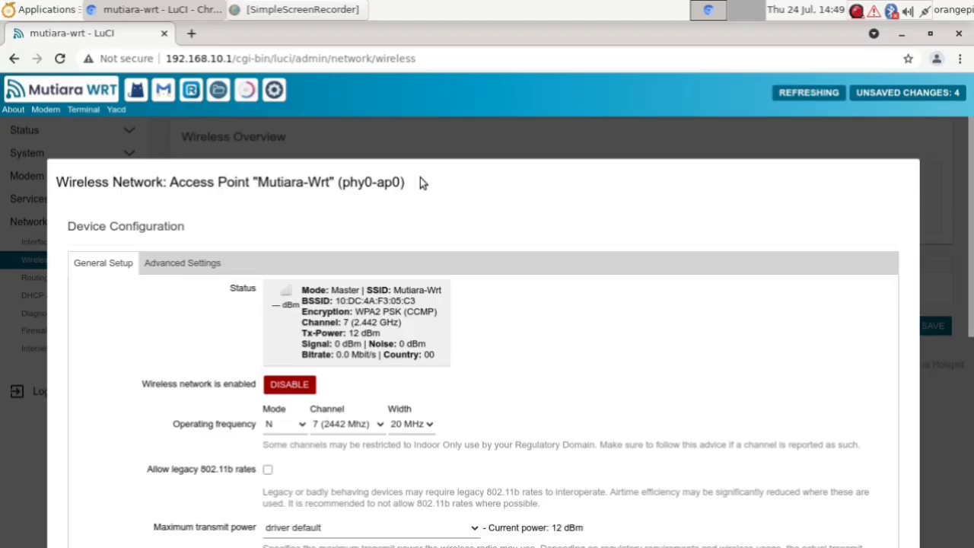
scroll(420, 177, down, 5)
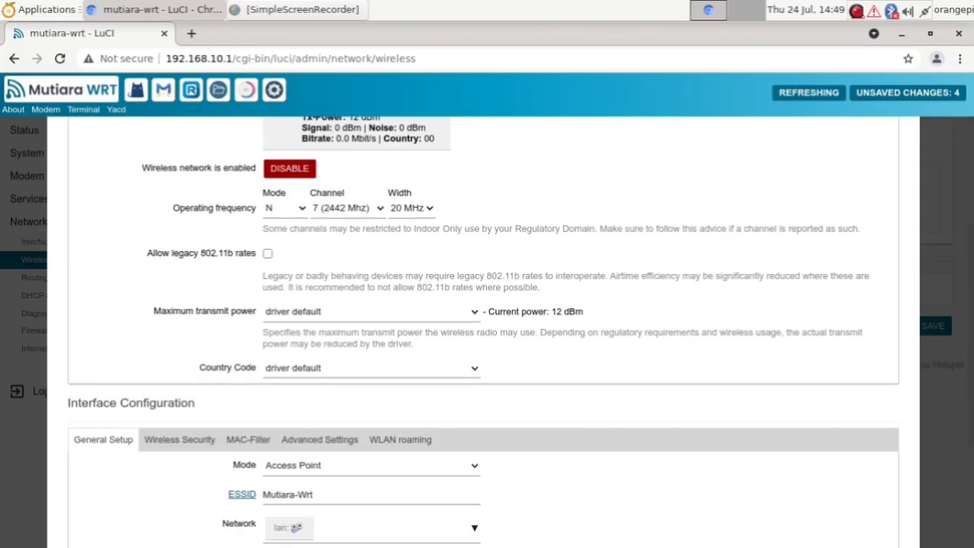
scroll(350, 389, down, 4)
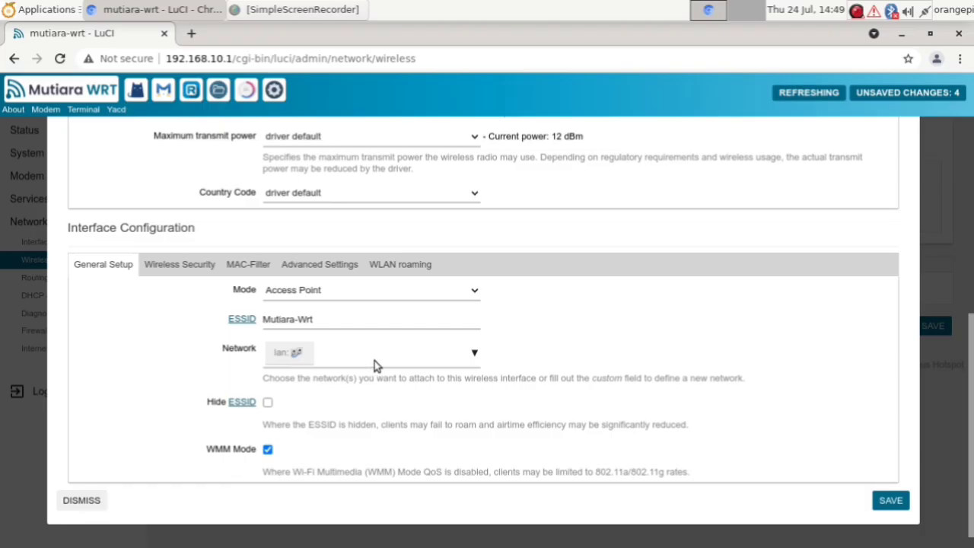
click(374, 364)
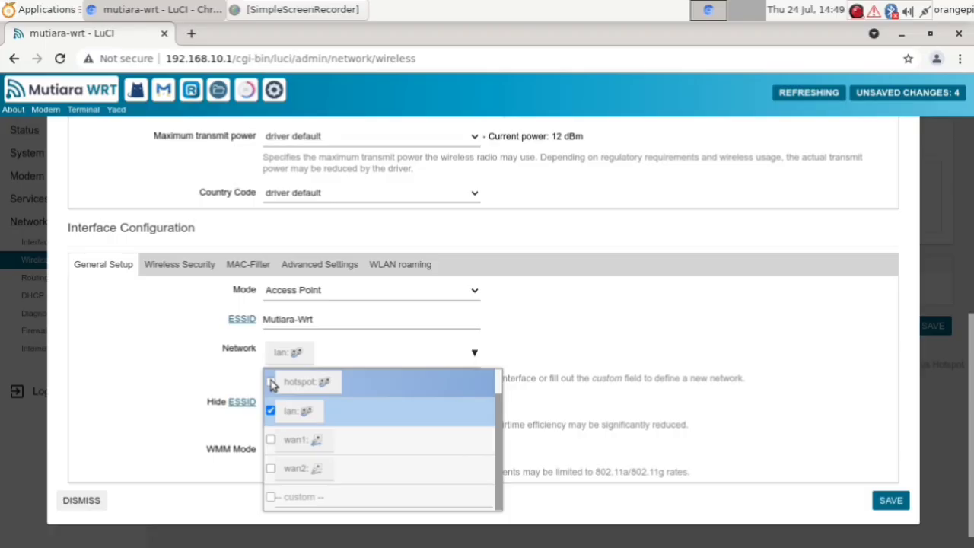
click(318, 383)
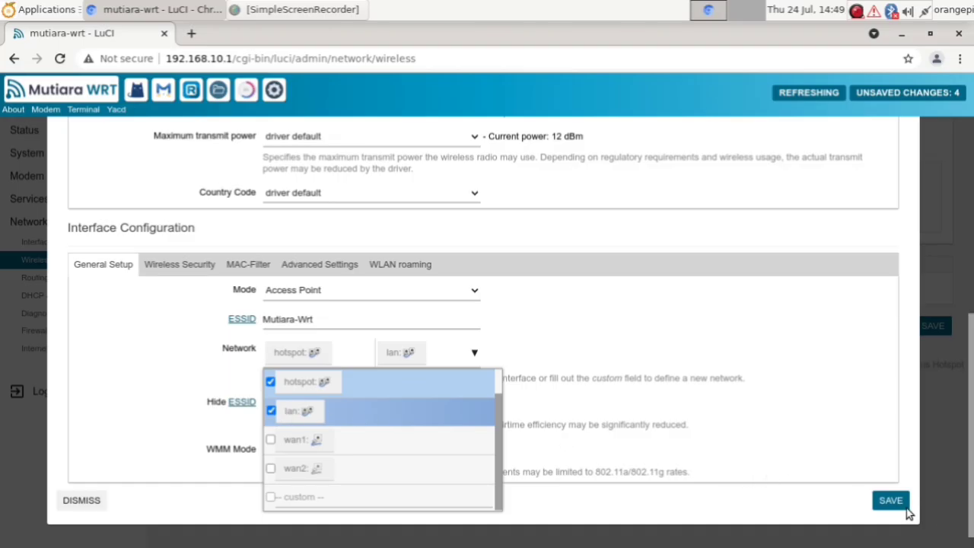
click(413, 393)
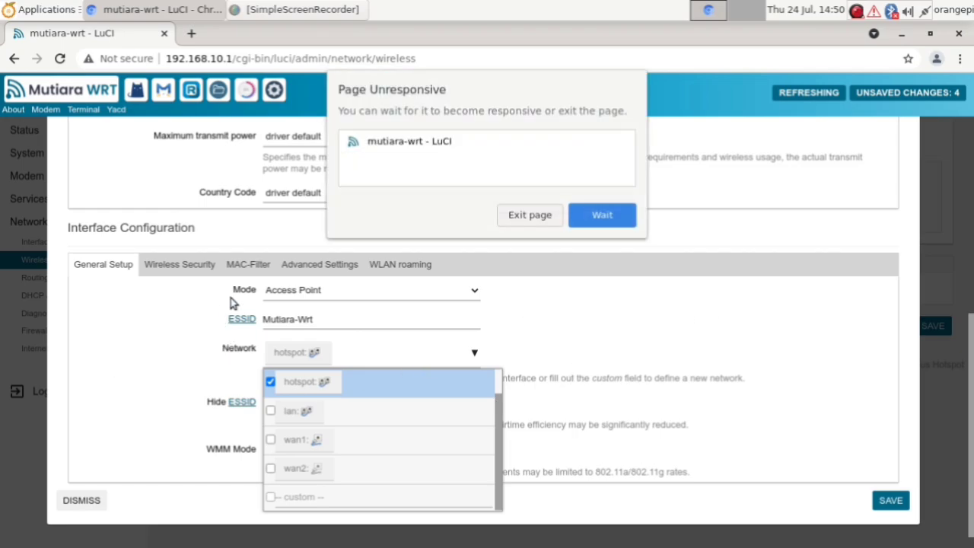
click(595, 217)
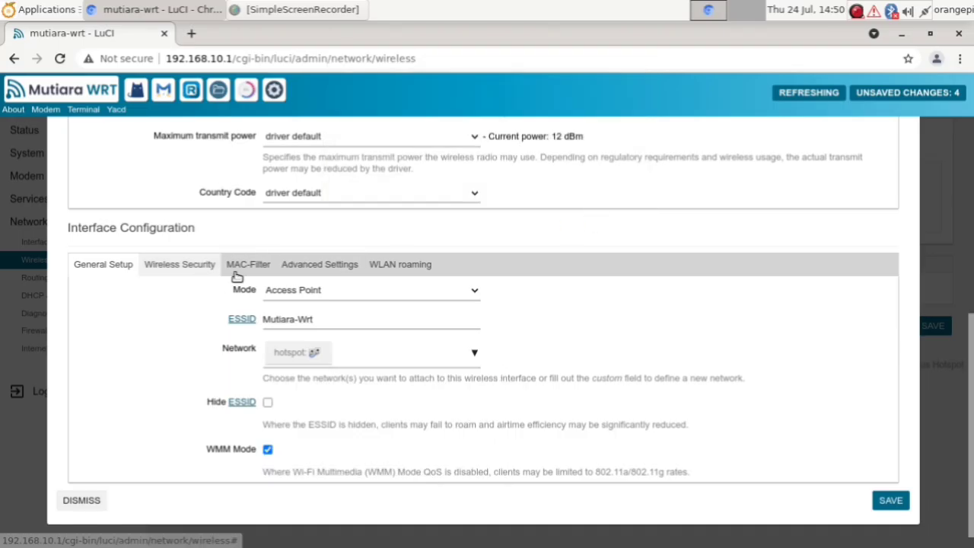
Step: Set the Mutiara-Wrt access point's encryption to No Encryption (open network) and save the wireless settings
click(179, 266)
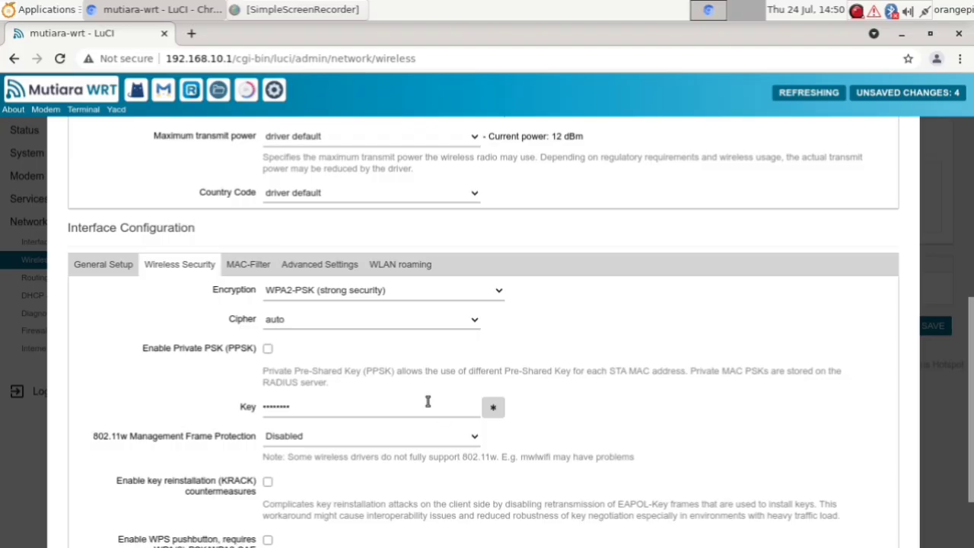
click(473, 292)
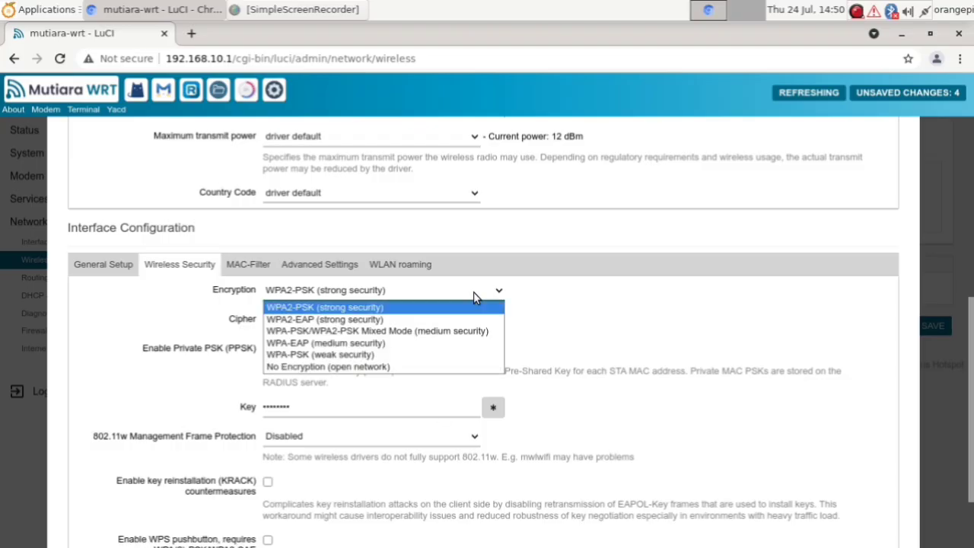
key(Escape)
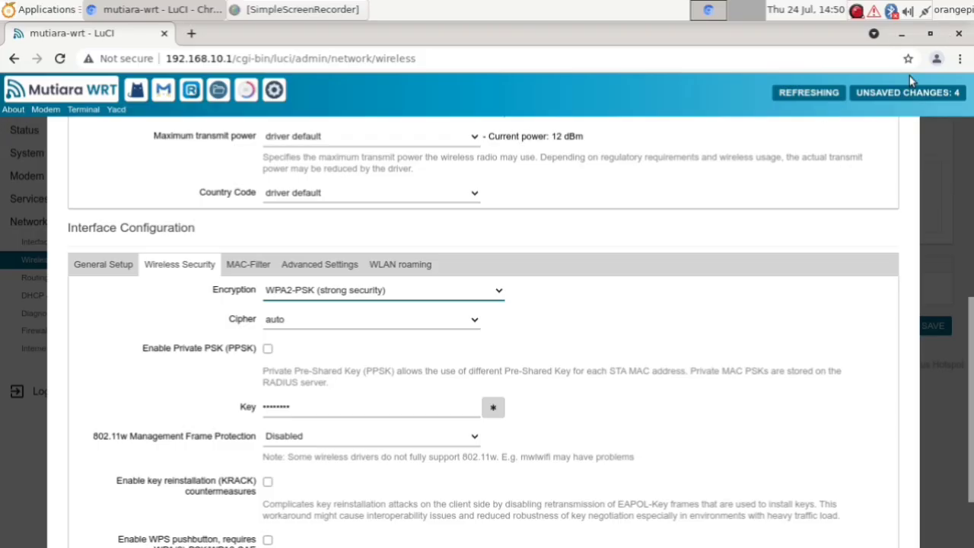
click(446, 280)
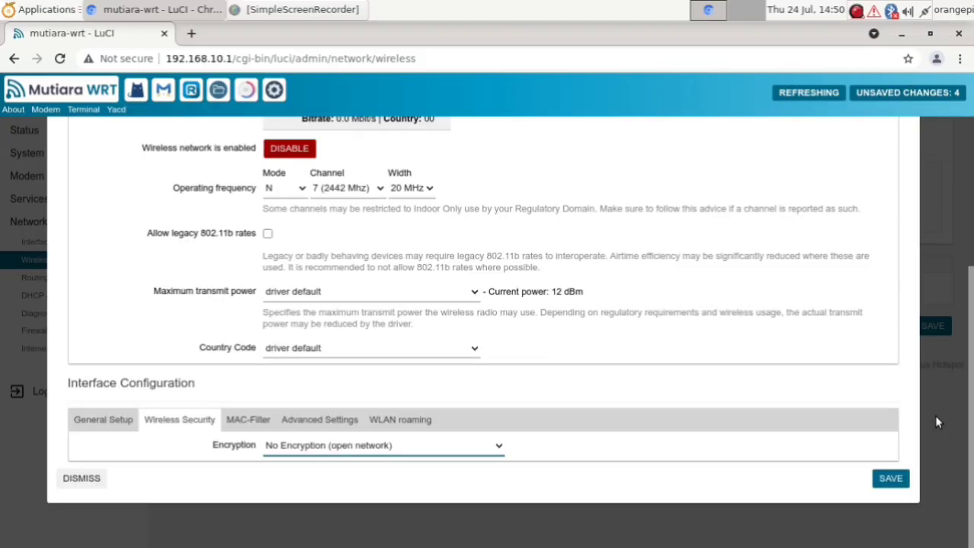
click(887, 478)
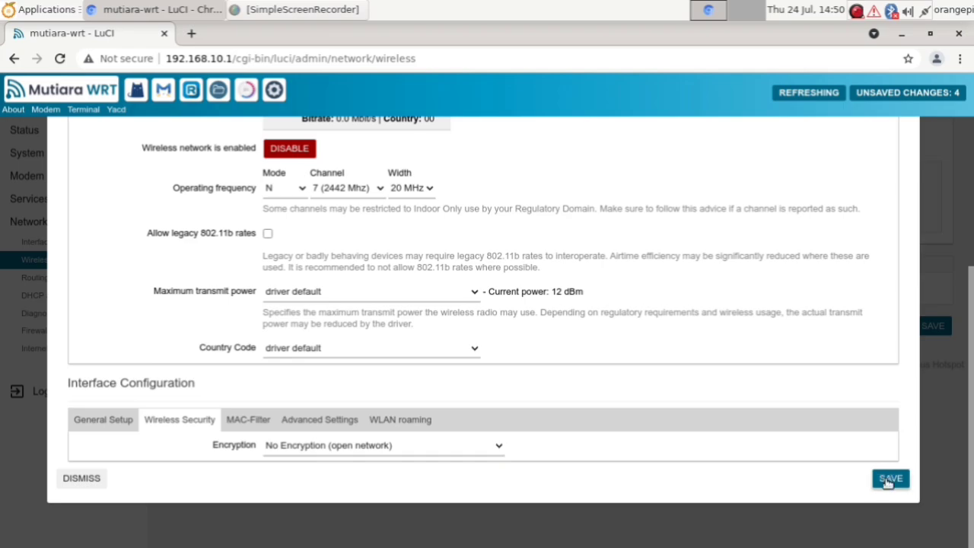
click(321, 8)
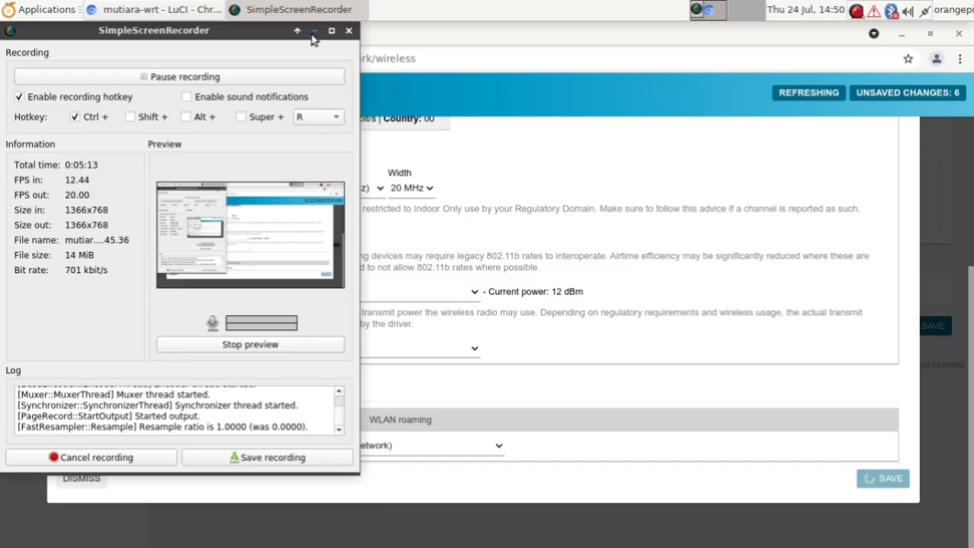
click(313, 32)
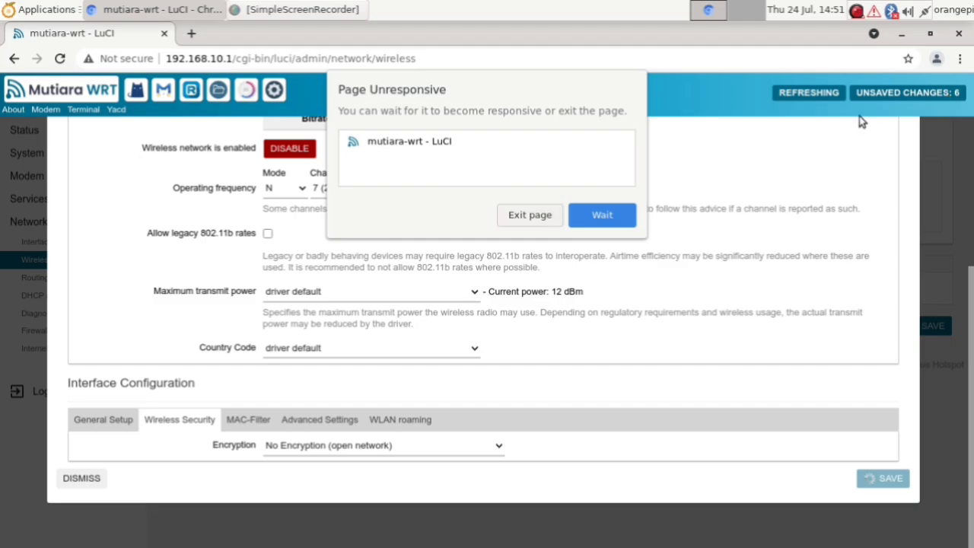
Step: Wait for the unresponsive router page, and apply all pending network and wireless changes
click(620, 215)
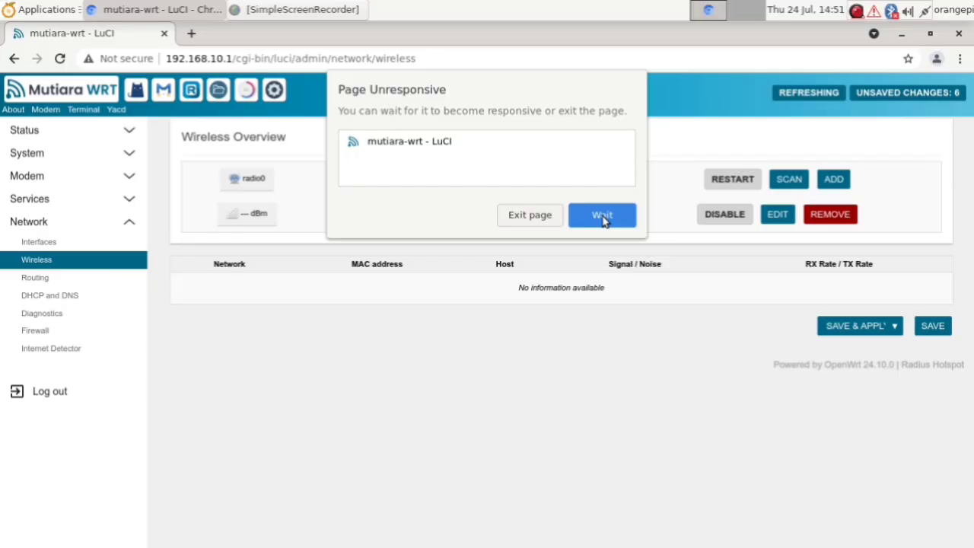
click(602, 216)
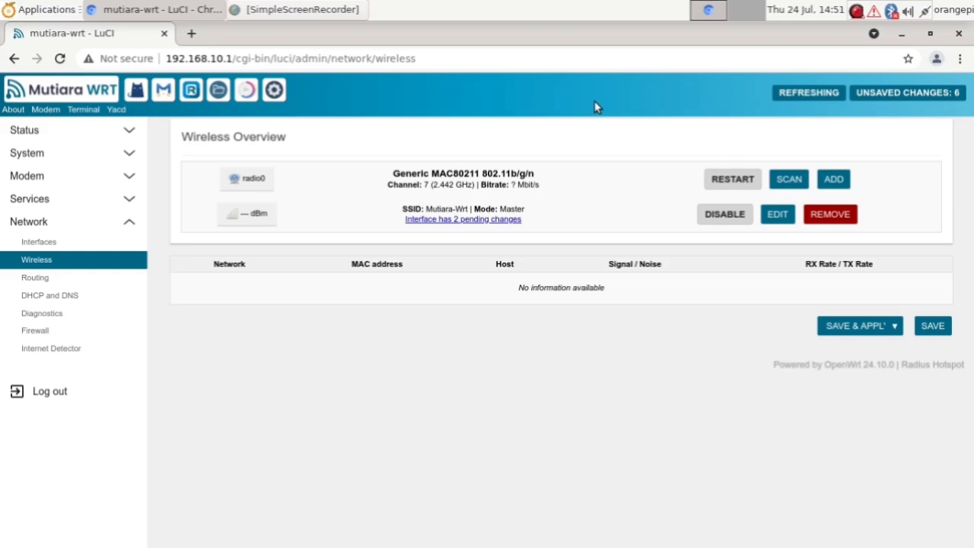
click(837, 329)
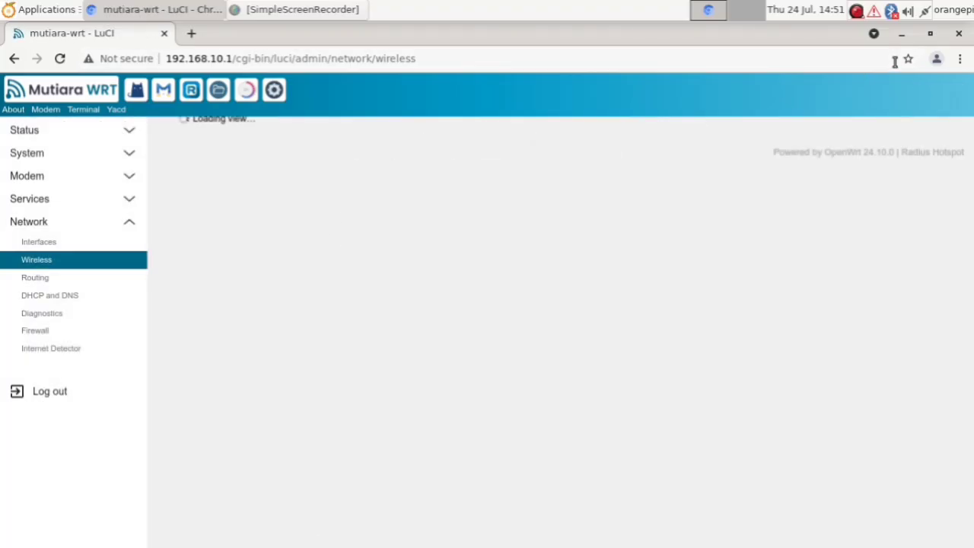
Step: Check the computer's available network connections and reboot the router
click(924, 10)
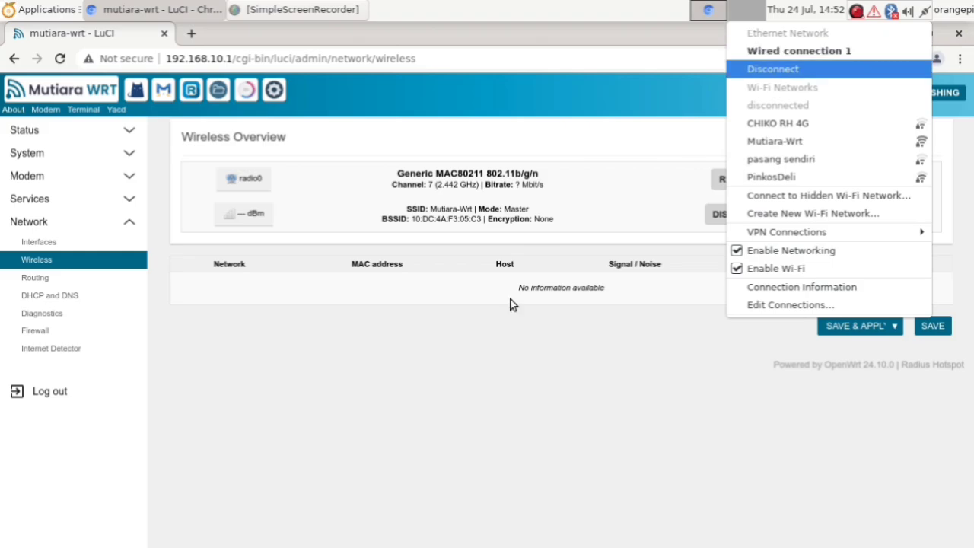
click(668, 330)
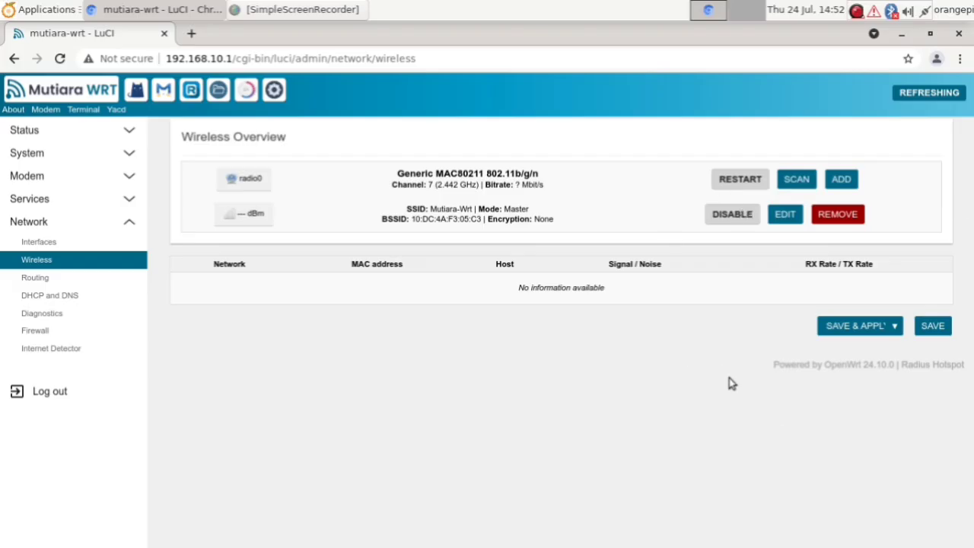
click(120, 156)
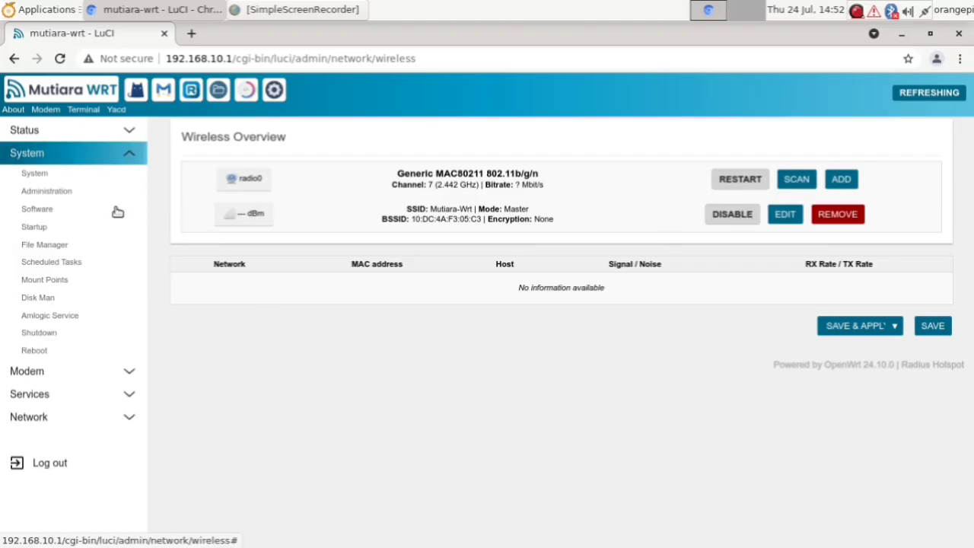
click(53, 354)
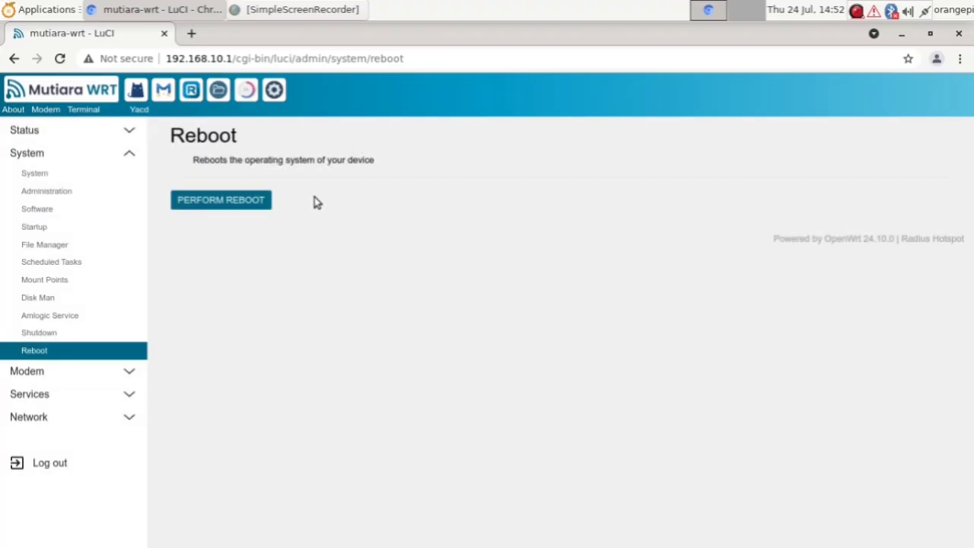
click(252, 210)
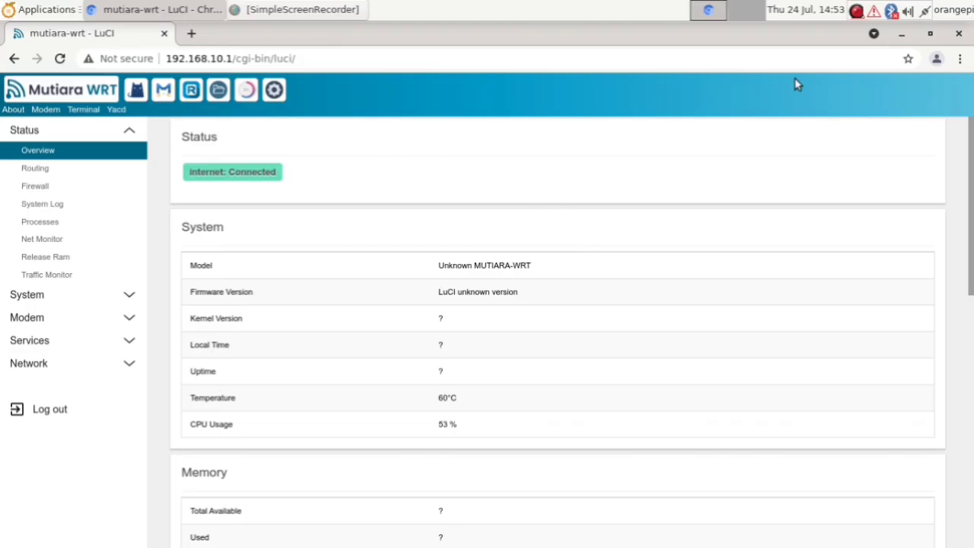
Step: Disconnect the computer from Wired connection 1 and review the available Wi-Fi networks
click(928, 16)
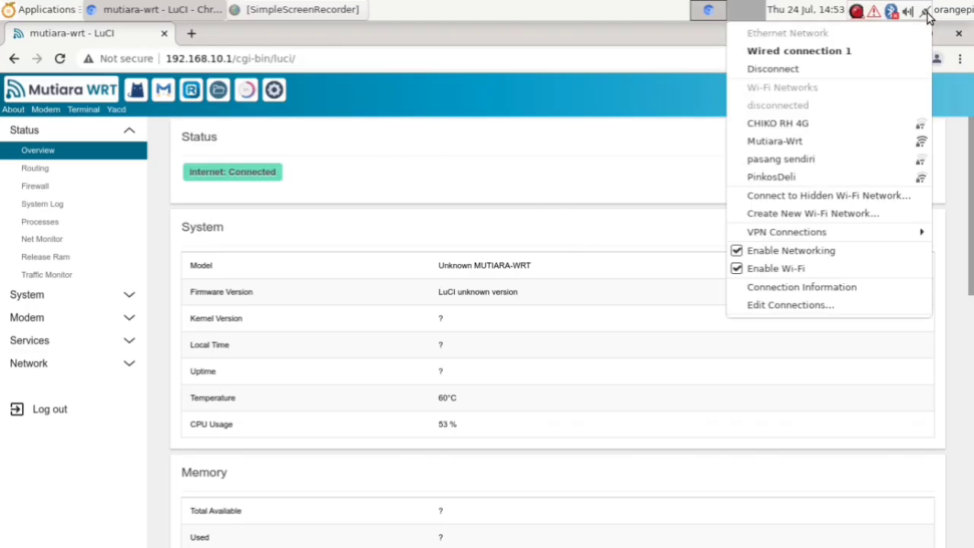
click(761, 73)
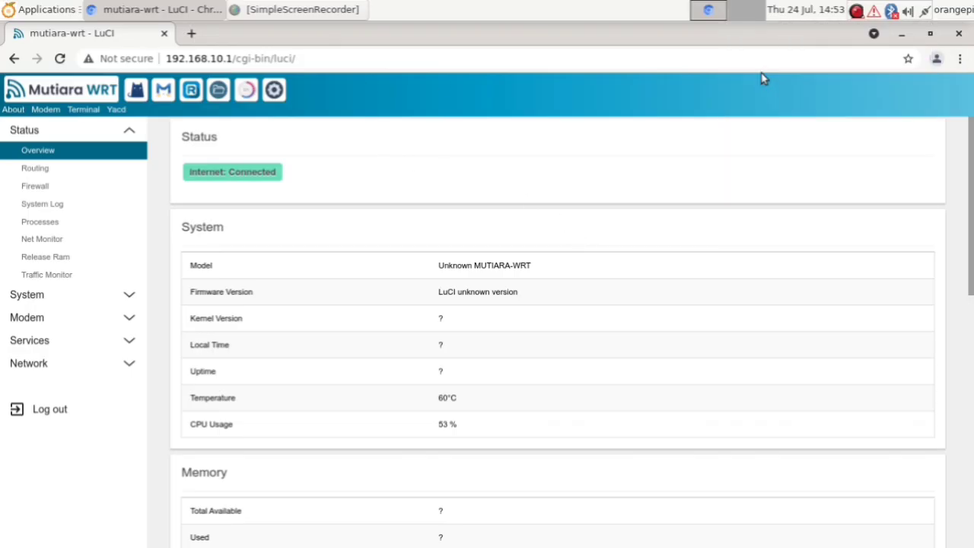
click(925, 11)
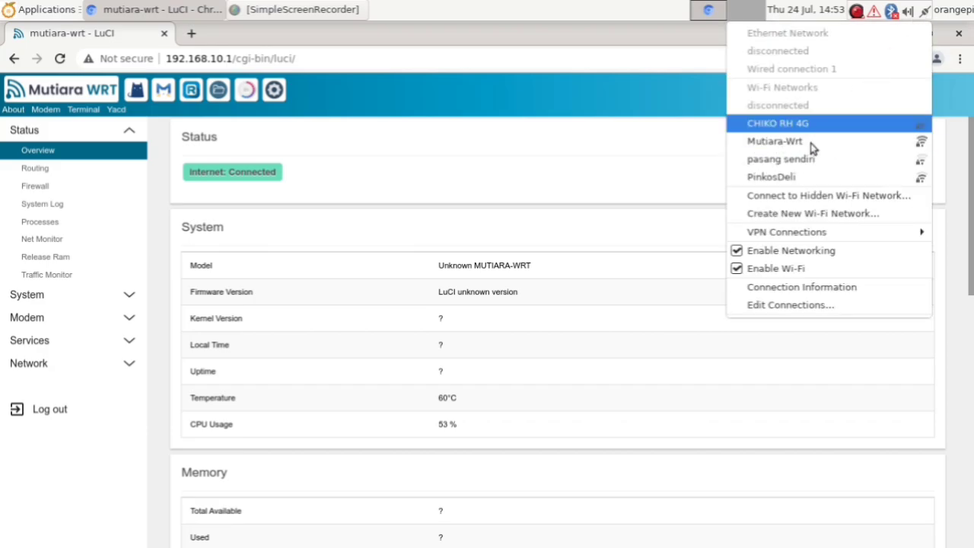
mouse_move(922, 237)
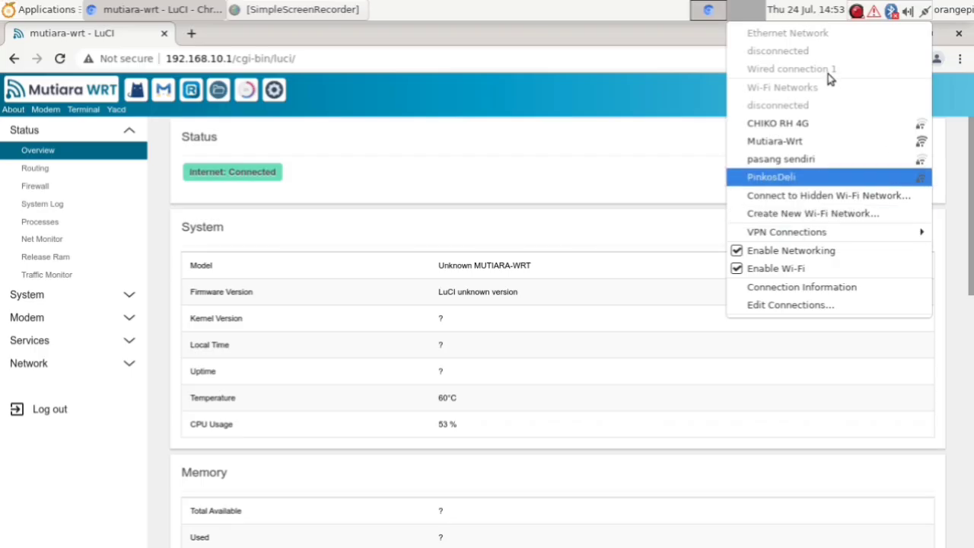
click(717, 39)
Step: Connect the computer to the Mutiara-Wrt Wi-Fi network
click(924, 12)
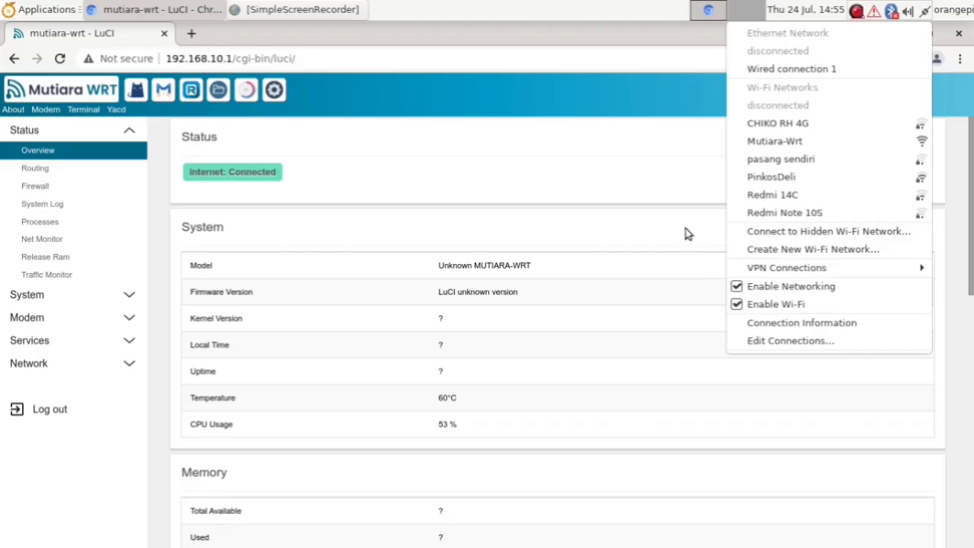
click(477, 39)
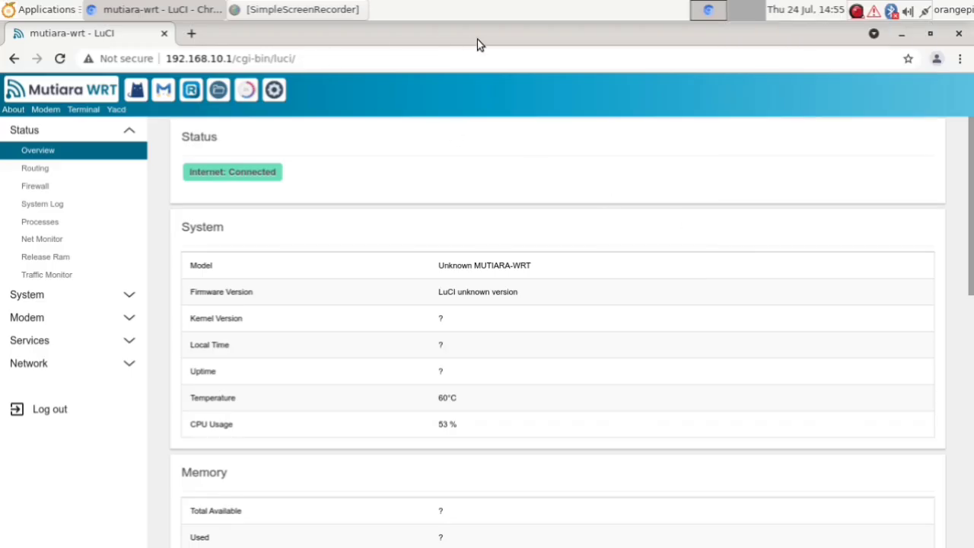
click(924, 14)
click(828, 141)
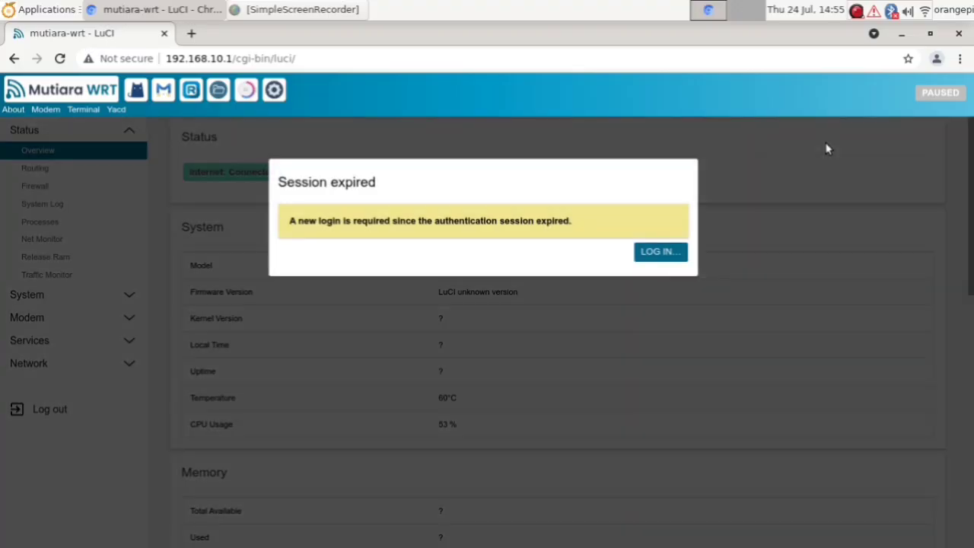
Step: Log in to the router's admin page again as root with the account password
click(677, 259)
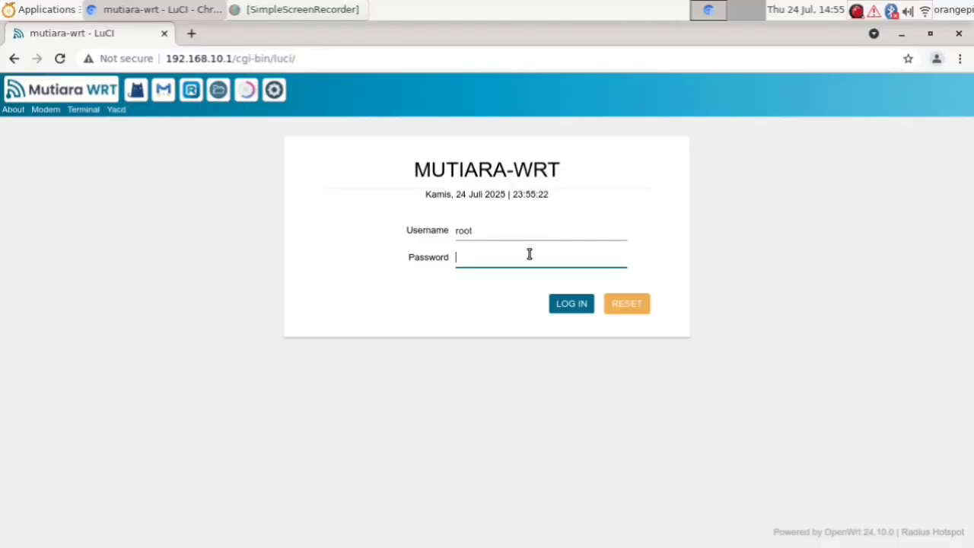
text(•••••••)
key(Return)
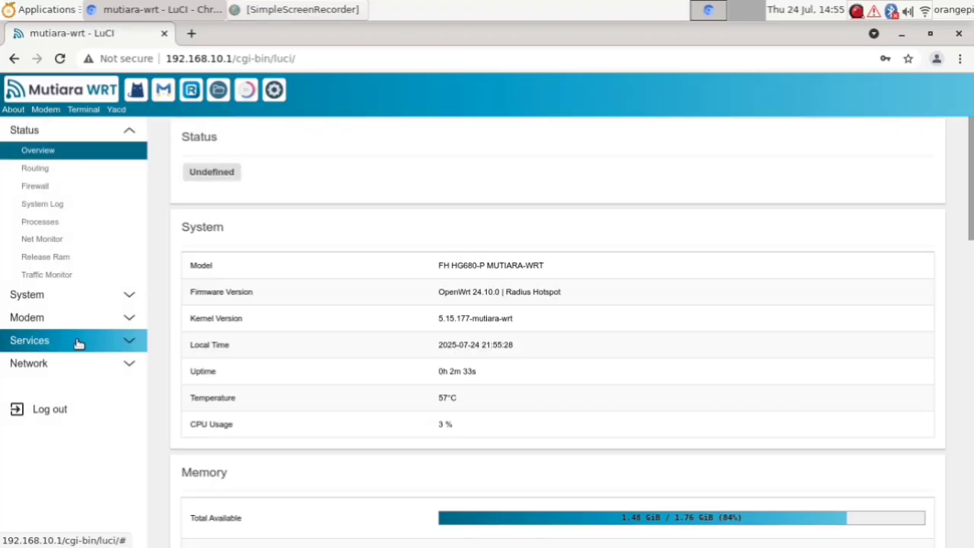
Step: Restart the router's Internet Detector service
click(58, 363)
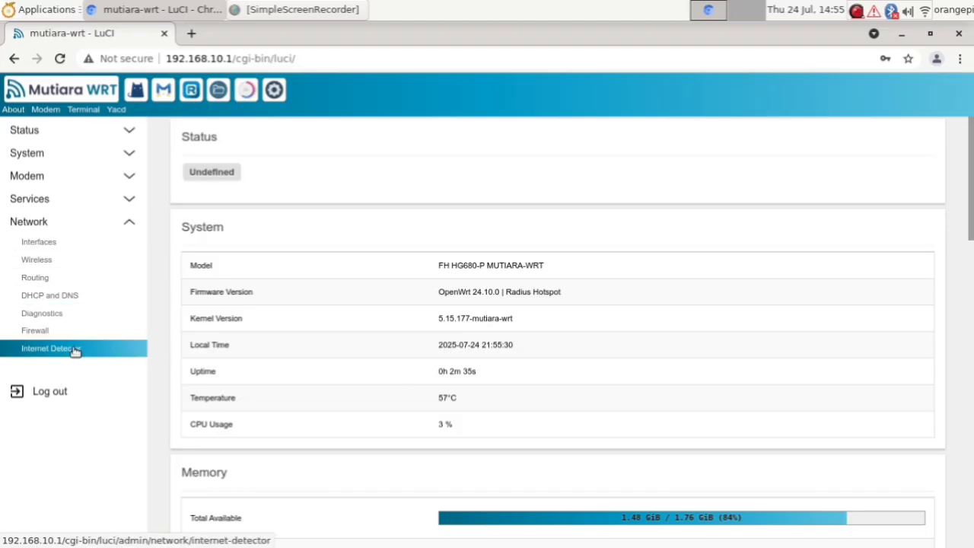
click(74, 349)
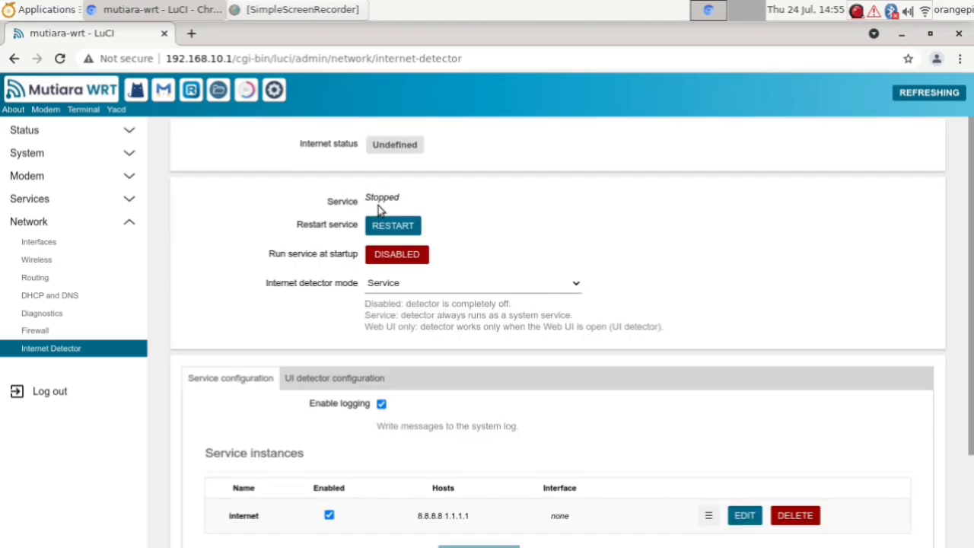
click(381, 227)
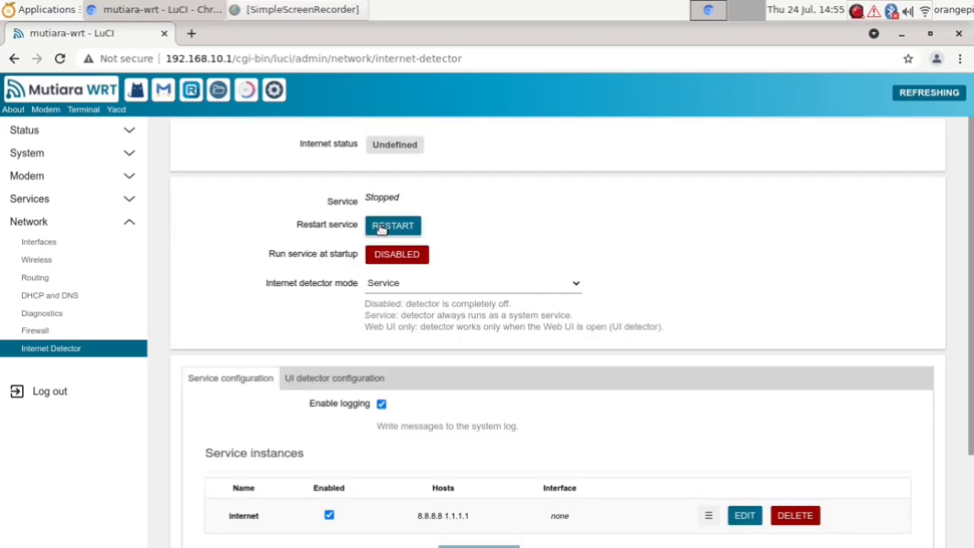
Step: Open the RadMon V2 service page and log in as root with the account password
click(65, 199)
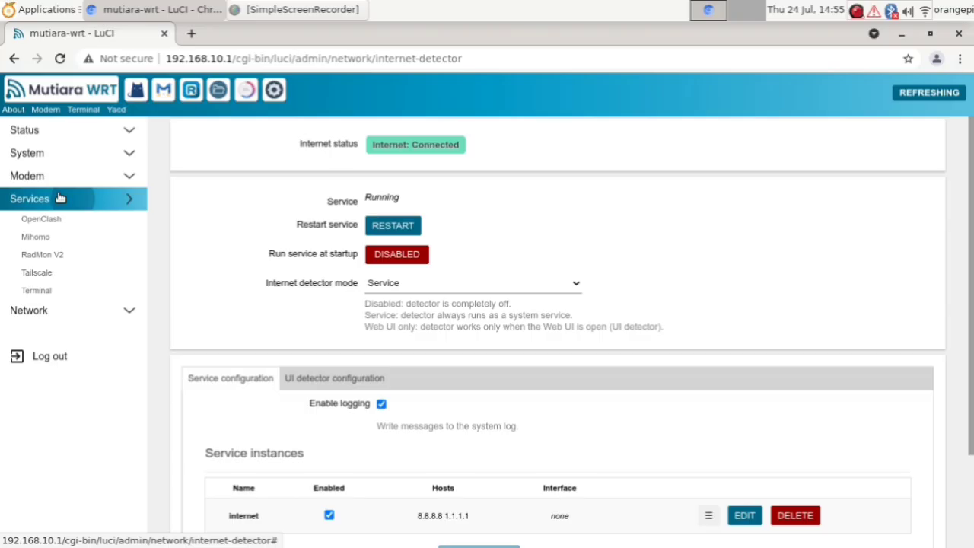
click(72, 255)
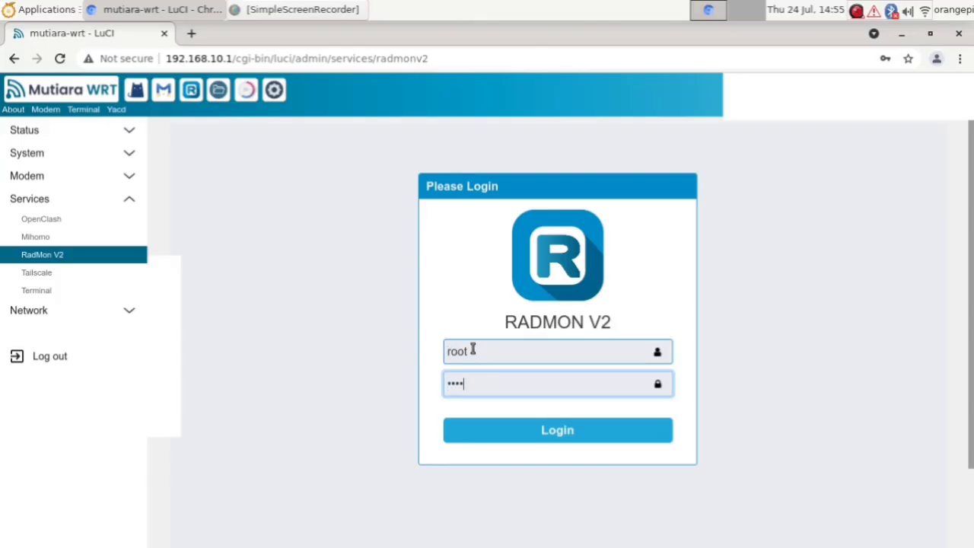
key(Return)
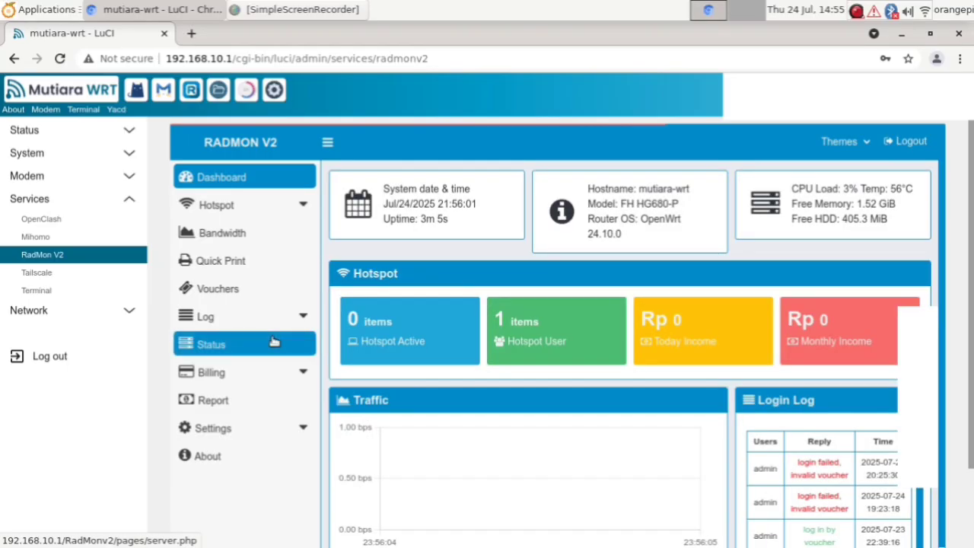
Step: Start the Radiusd service from RadMon's service status page
click(274, 344)
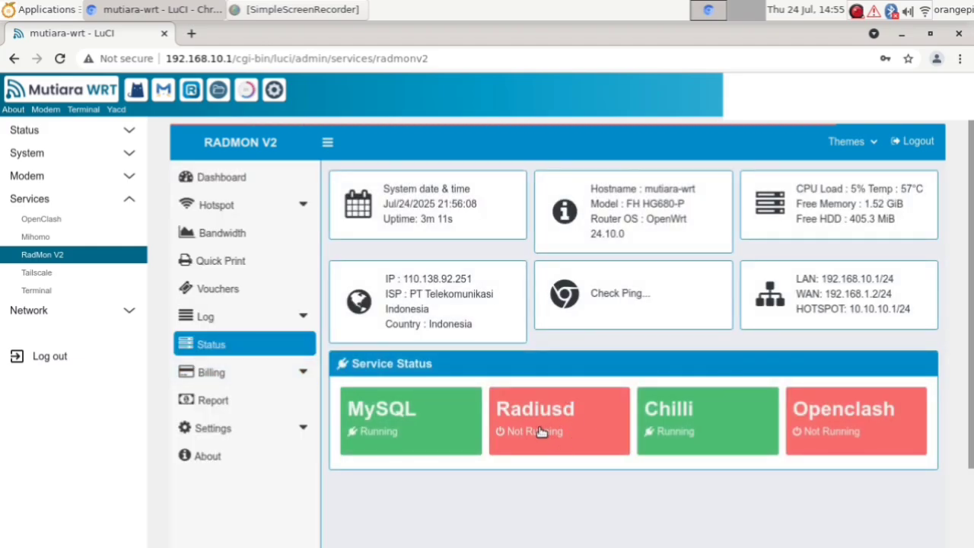
click(541, 431)
click(608, 142)
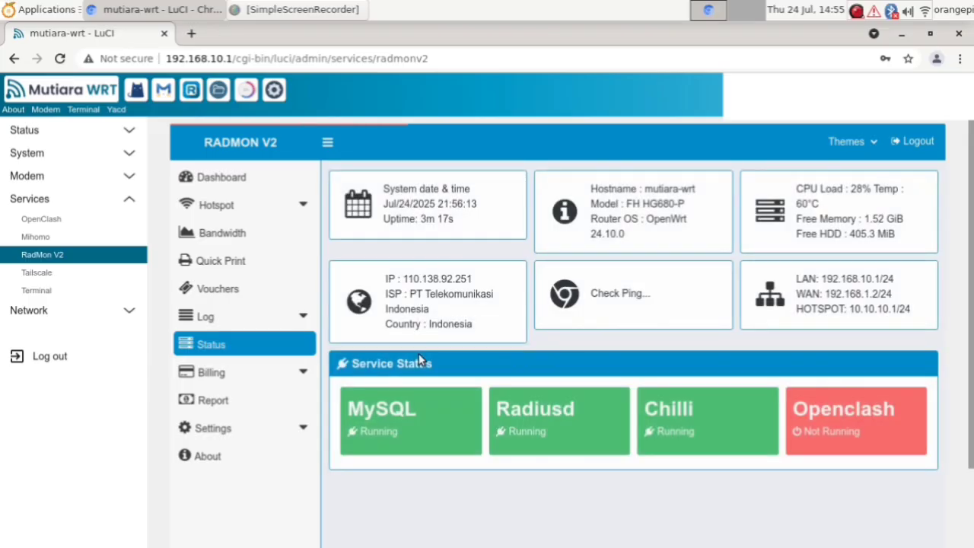
Step: Select the existing admin voucher in the hotspot users list, delete it and confirm the deletion
click(243, 206)
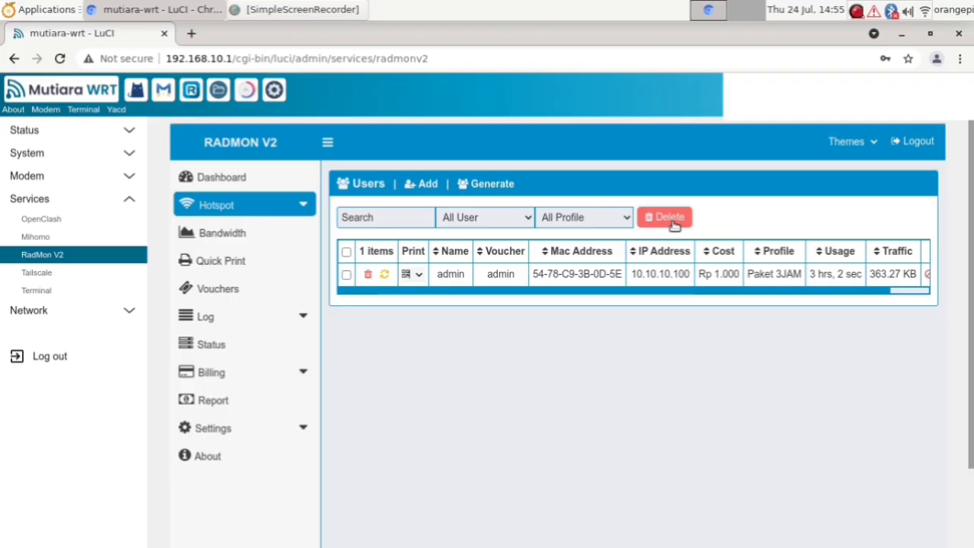
click(674, 223)
click(622, 144)
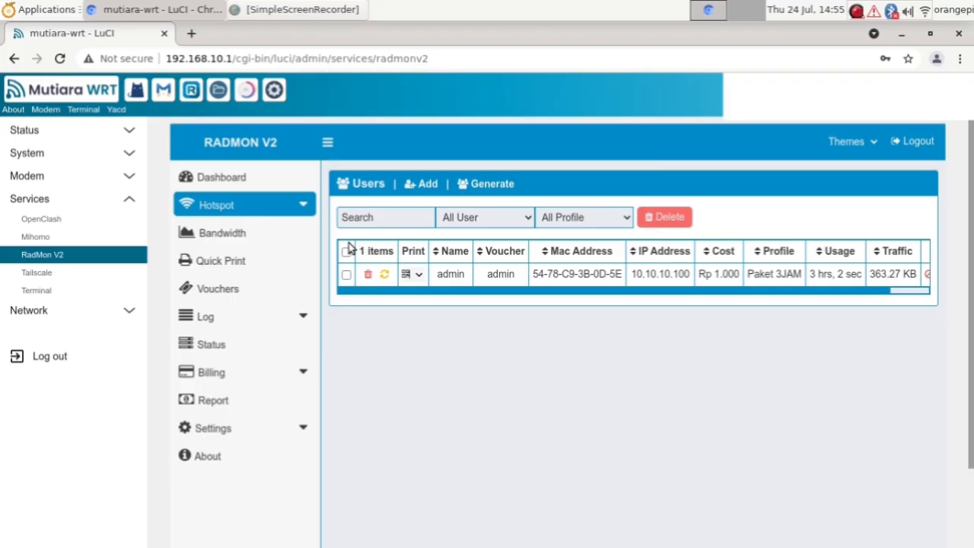
click(643, 219)
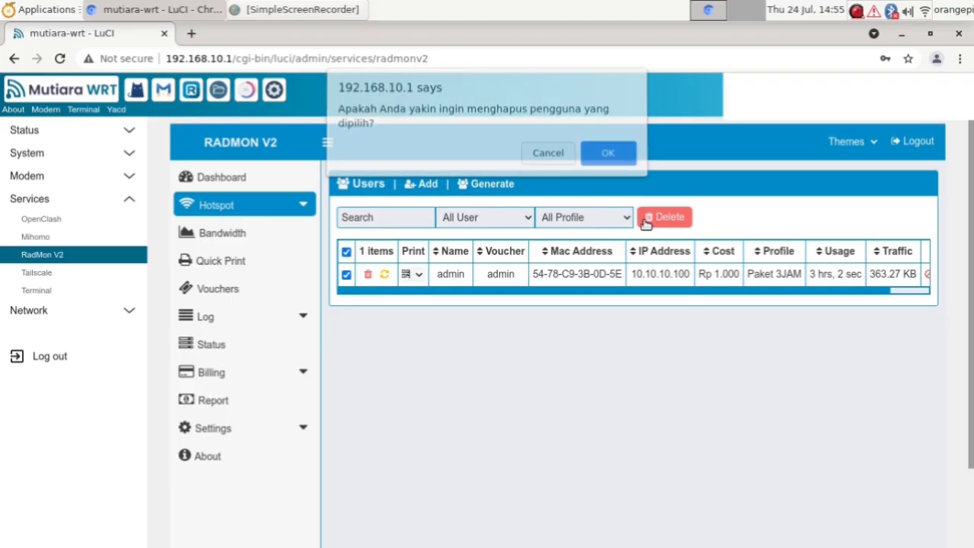
click(614, 152)
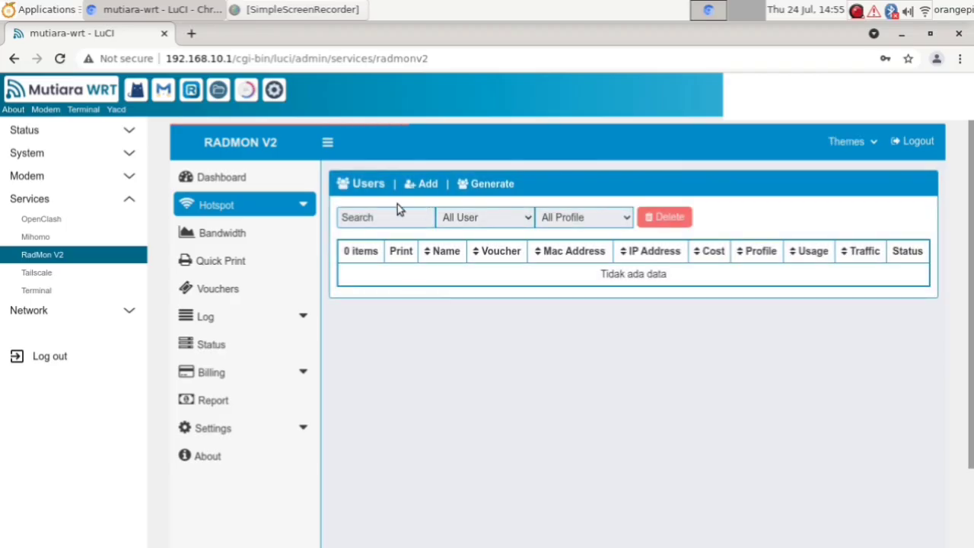
Step: Add a hotspot user with username admin, a client name and a profile plan, save it and return to the dashboard
click(422, 187)
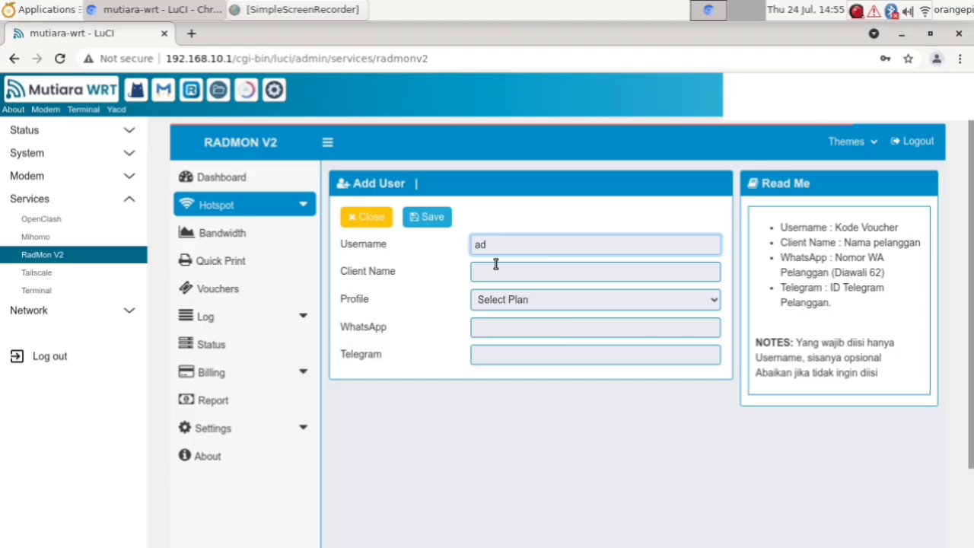
click(495, 264)
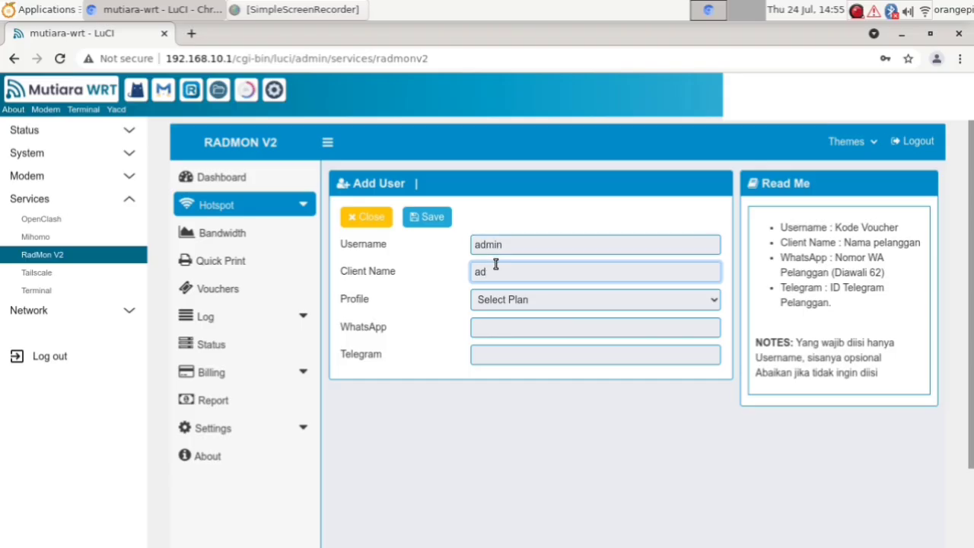
click(499, 303)
click(506, 328)
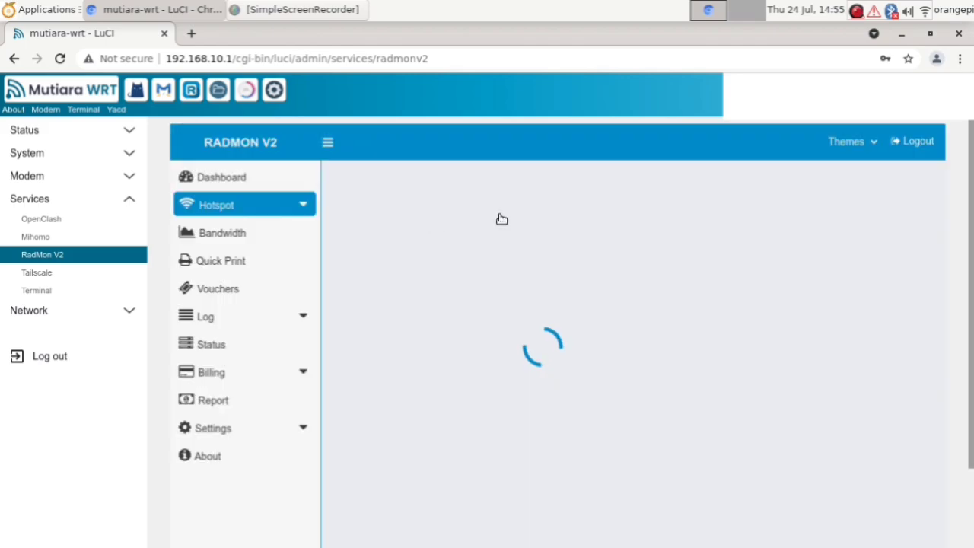
click(259, 180)
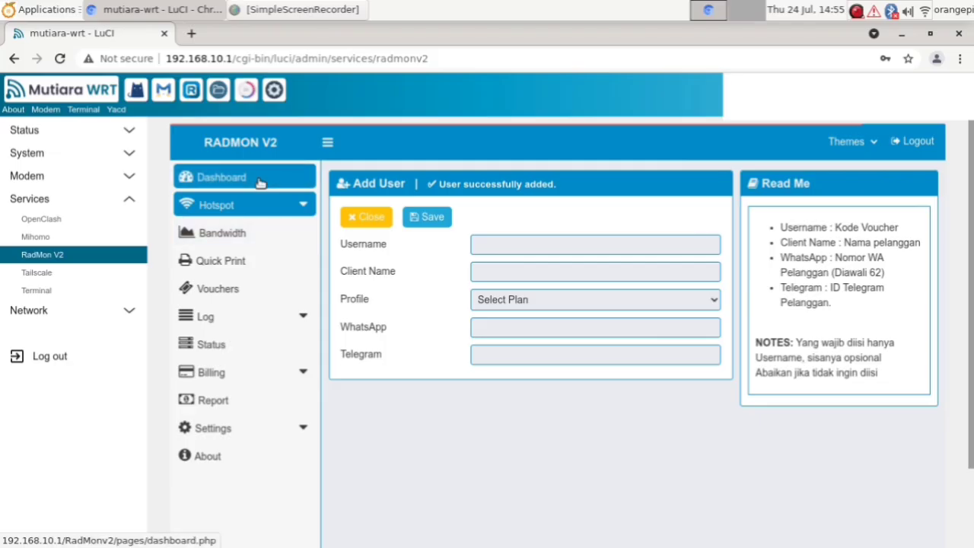